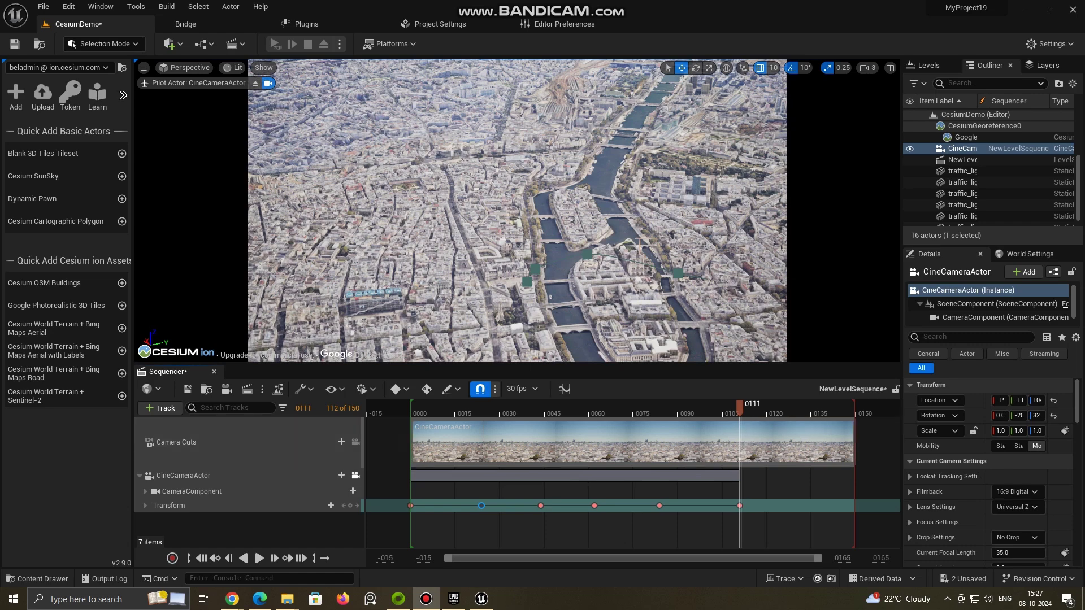
# Rewind the Sequencer playhead to the start and play the CineCameraActor flyover over Paris
pyautogui.moveTo(739, 405); pyautogui.dragTo(402, 406)
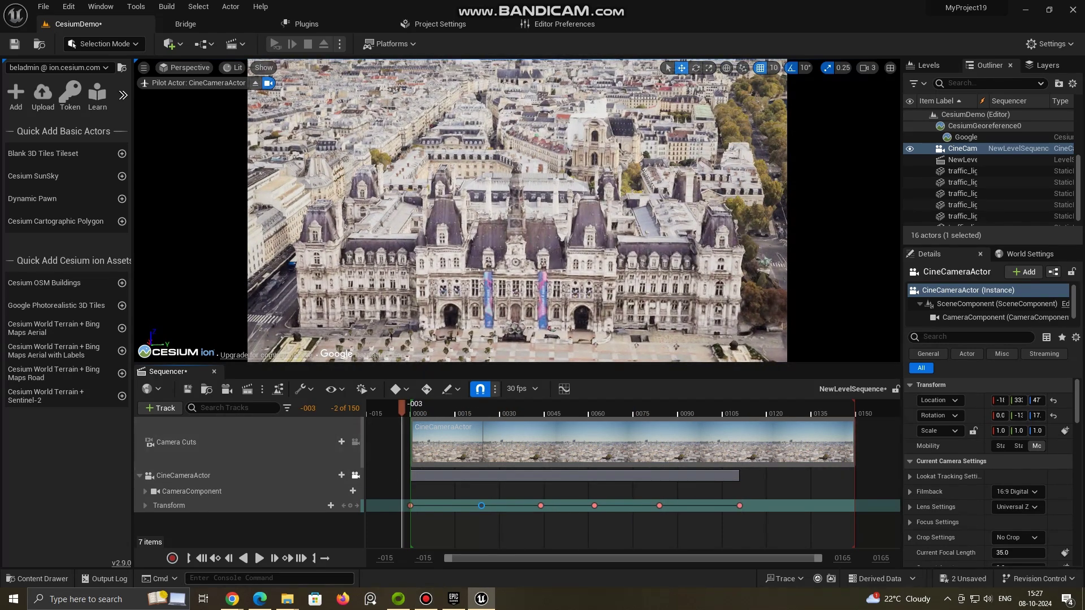
pyautogui.click(258, 558)
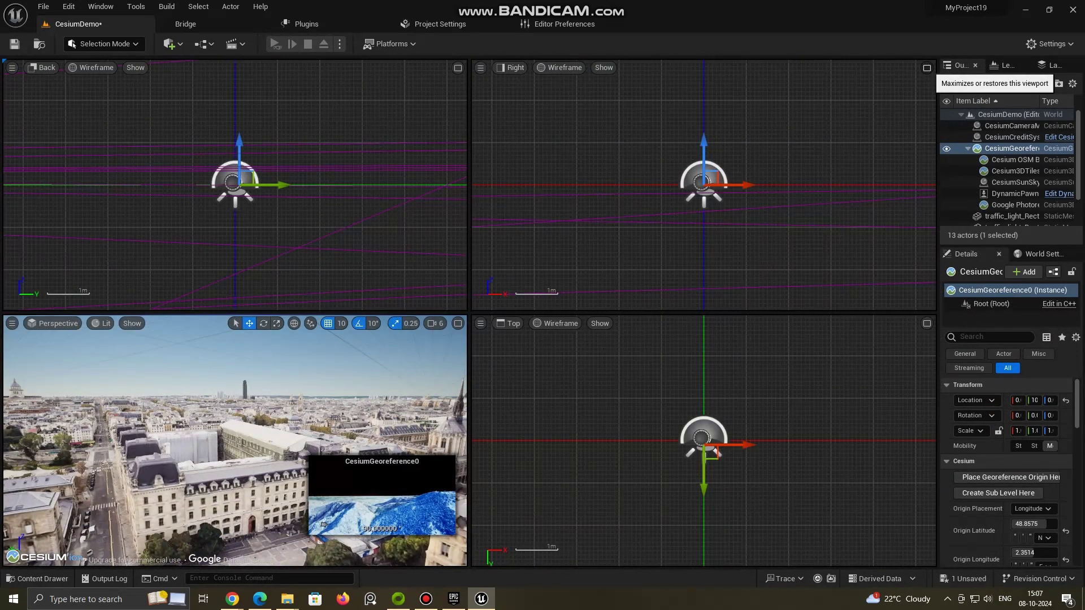
# Restore the four-pane layout, select Google Photorealistic 3D Tiles, maximize the Perspective view, and show the Plugins list
pyautogui.click(926, 66)
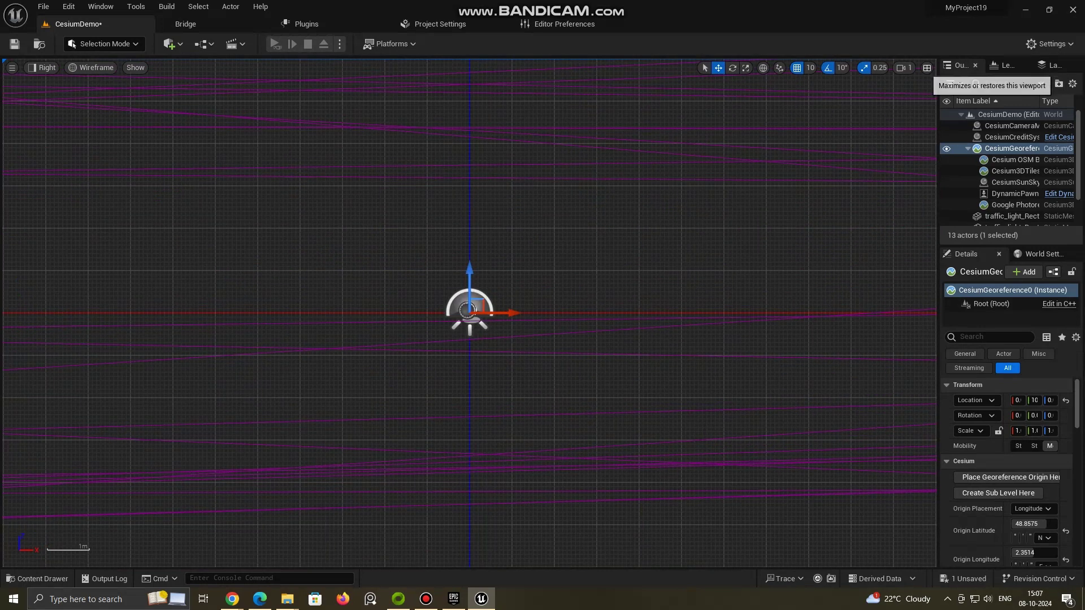
pyautogui.click(926, 68)
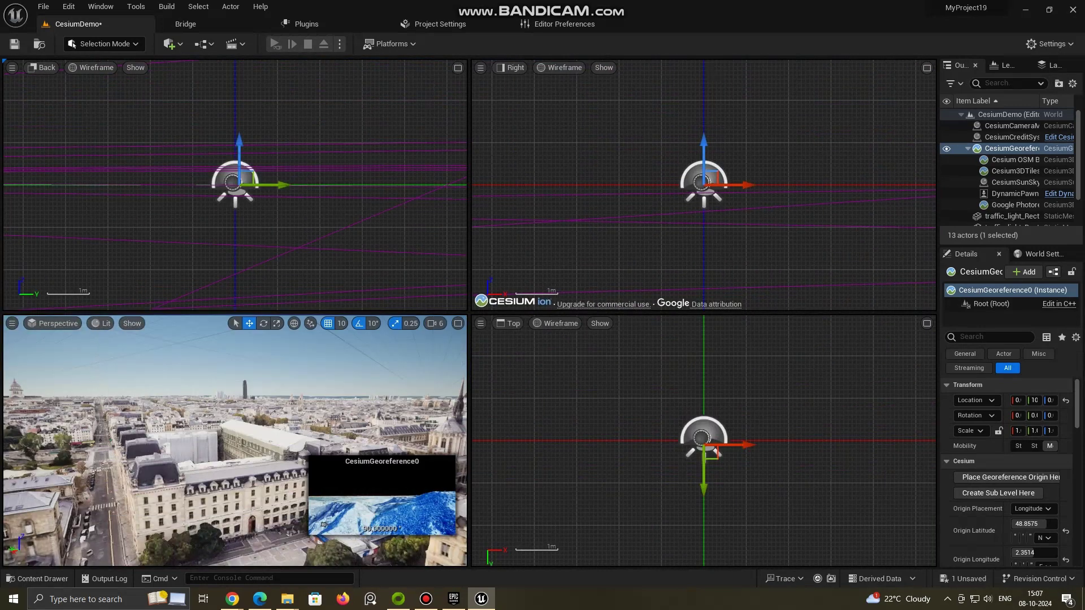
pyautogui.click(423, 339)
pyautogui.click(461, 315)
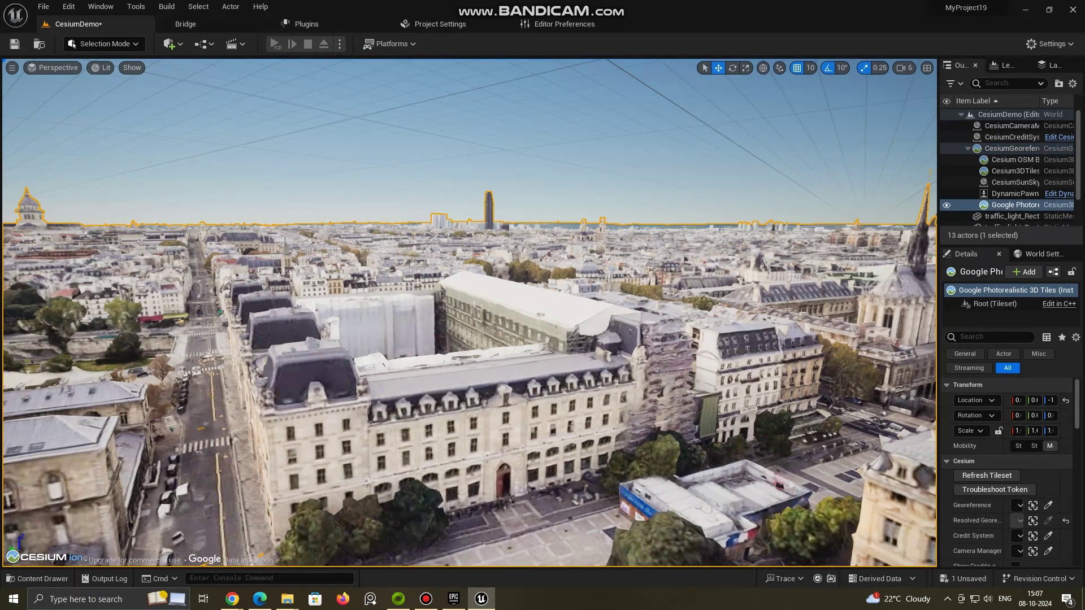
pyautogui.click(301, 24)
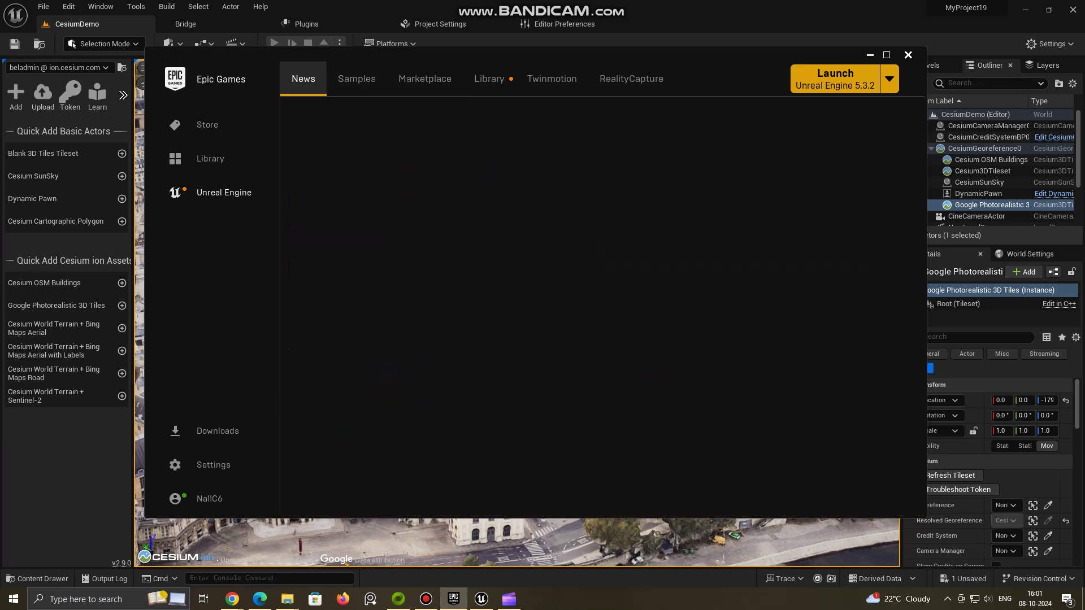
# Search the Marketplace for 'cesium', view the Cesium for Unreal page, then return to the editor's plugin list
pyautogui.click(424, 78)
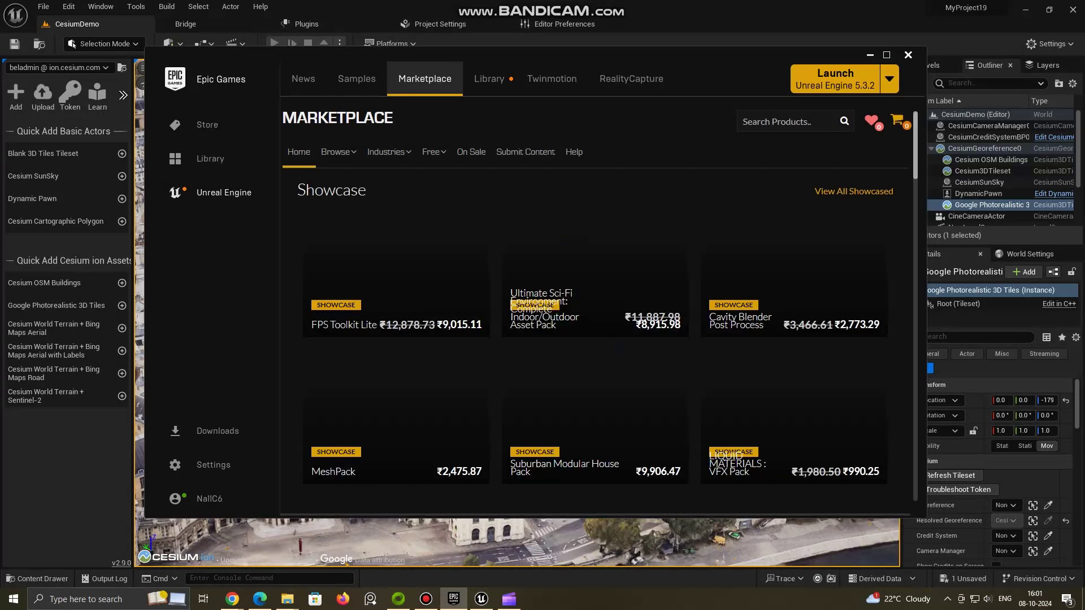
pyautogui.write('cesium')
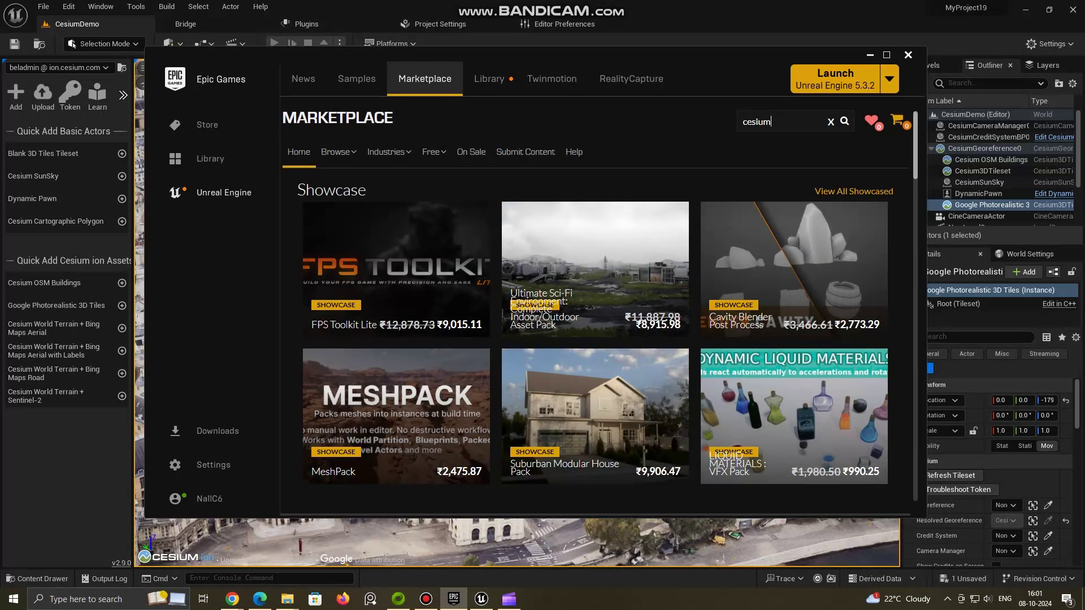
pyautogui.press('Return')
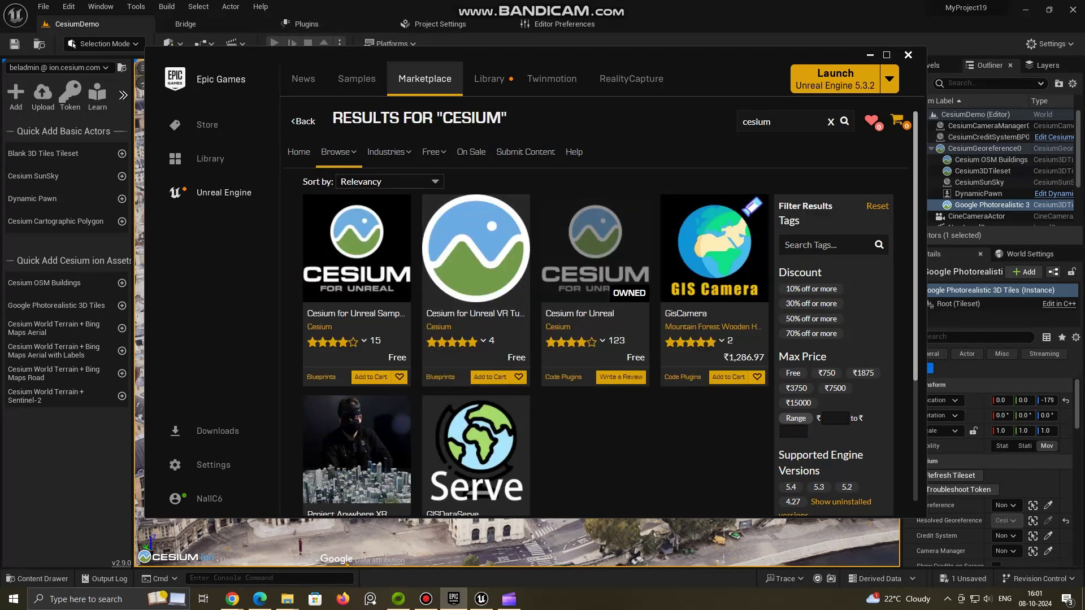
pyautogui.click(595, 255)
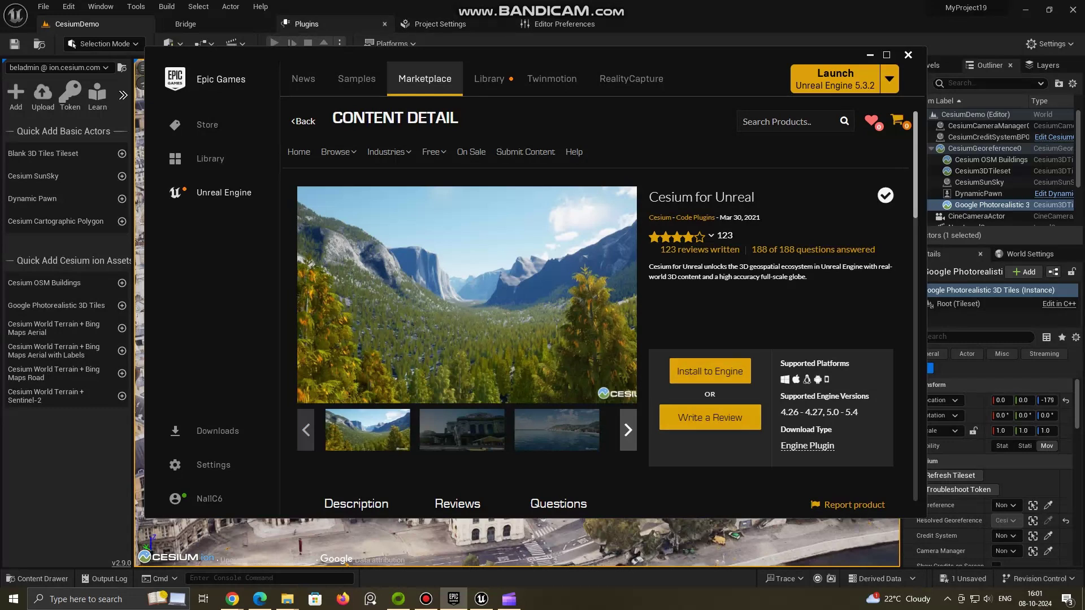
pyautogui.click(307, 23)
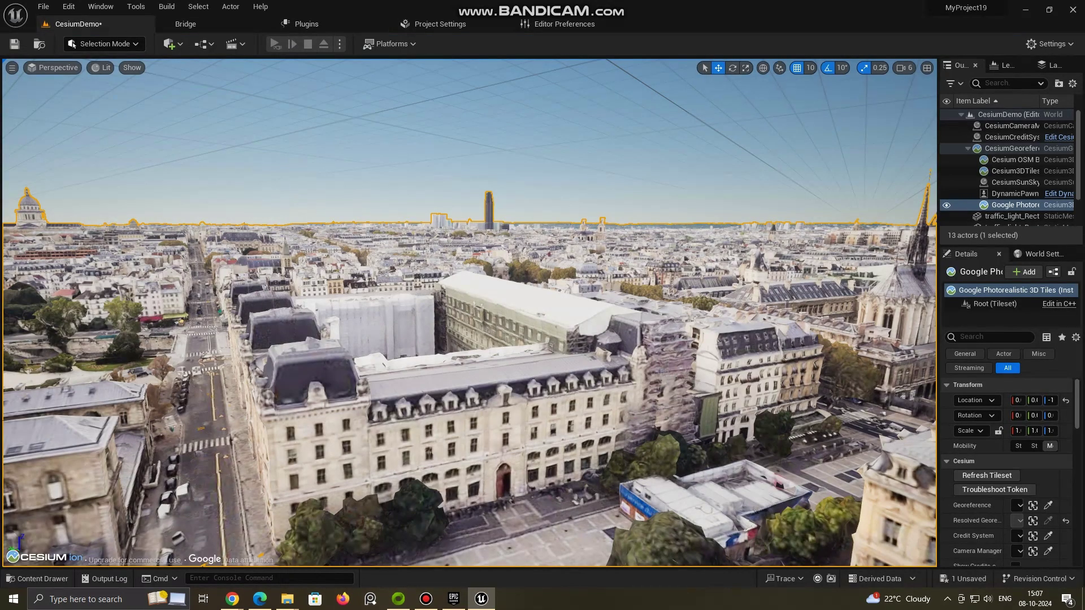
# Dock the Cesium panel from the Window menu beside the Paris view
pyautogui.click(100, 6)
pyautogui.moveTo(144, 119)
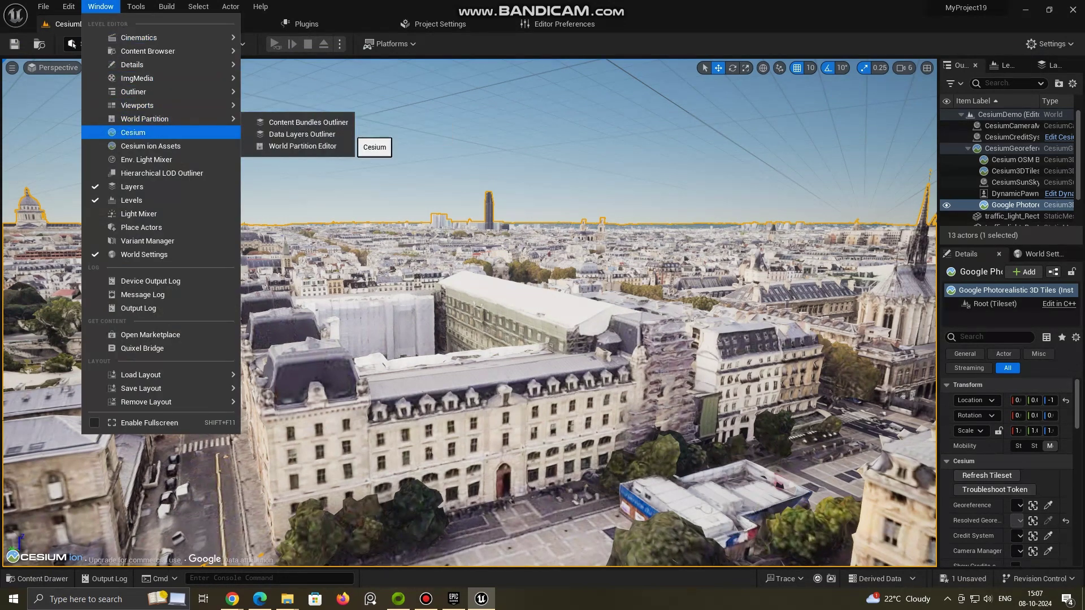
pyautogui.click(133, 133)
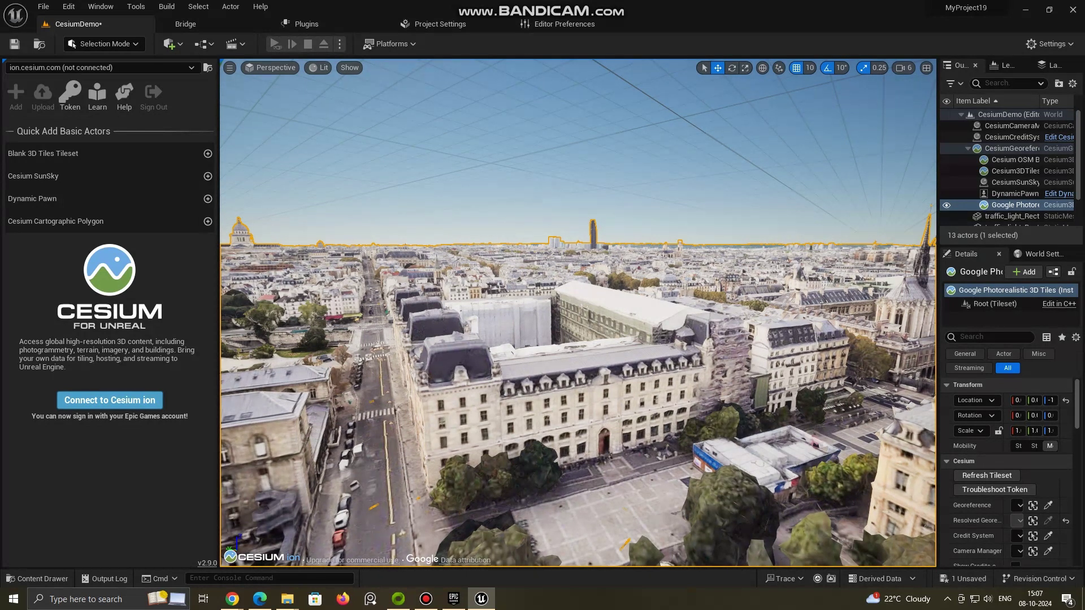
# Create a new Empty Open World level, saving the Paris level when prompted
pyautogui.click(43, 7)
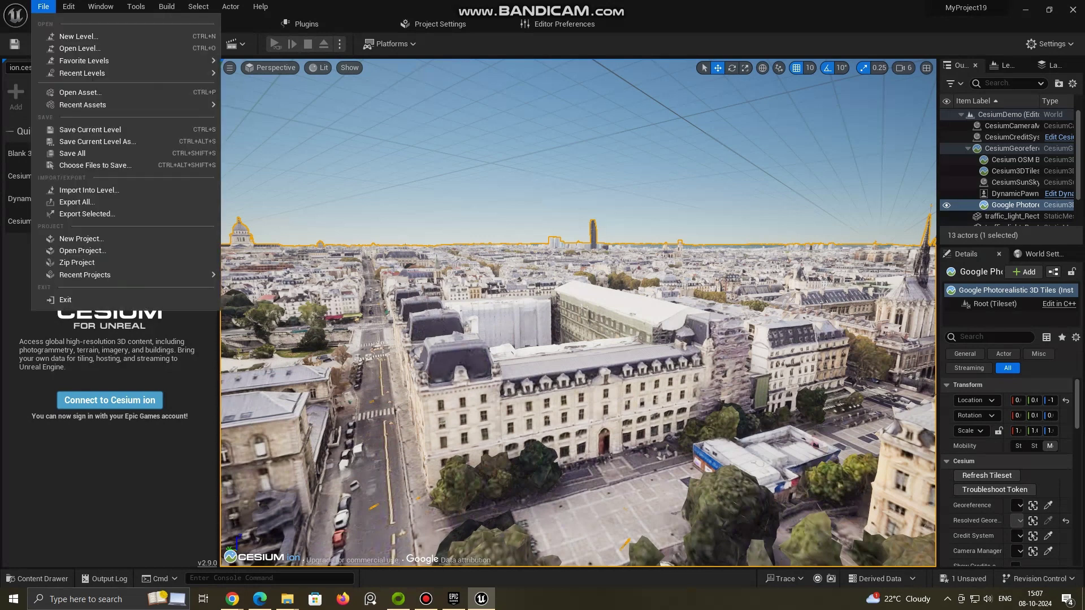
pyautogui.click(77, 37)
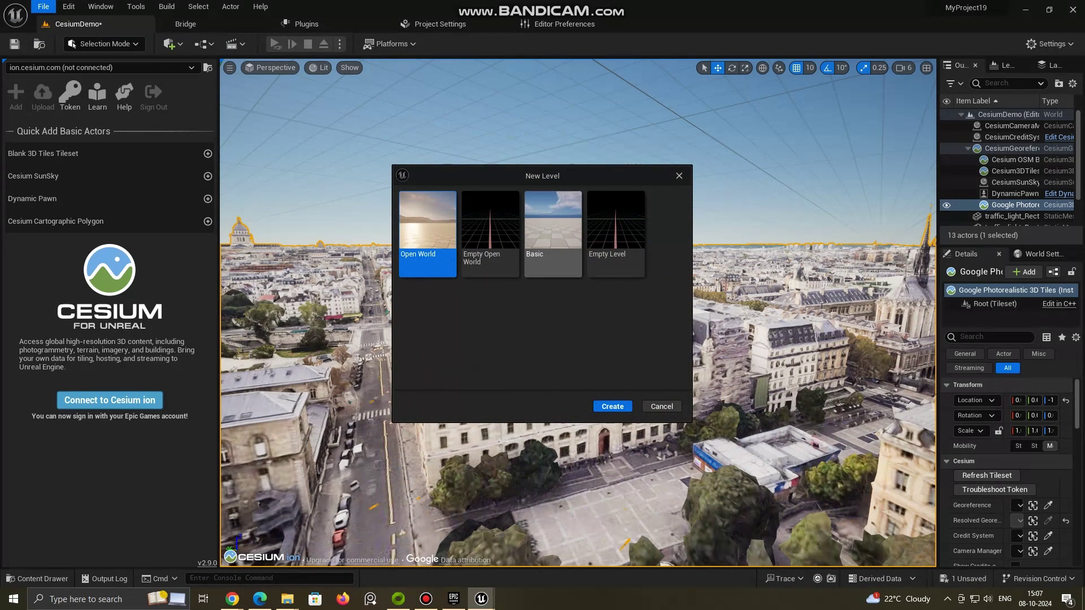
pyautogui.click(490, 229)
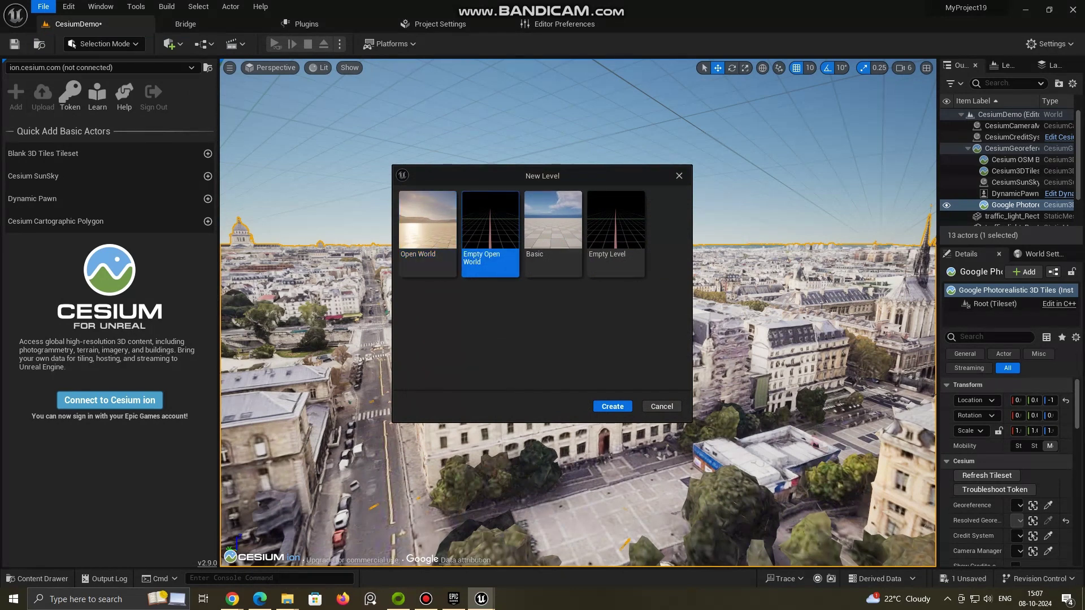
pyautogui.click(612, 406)
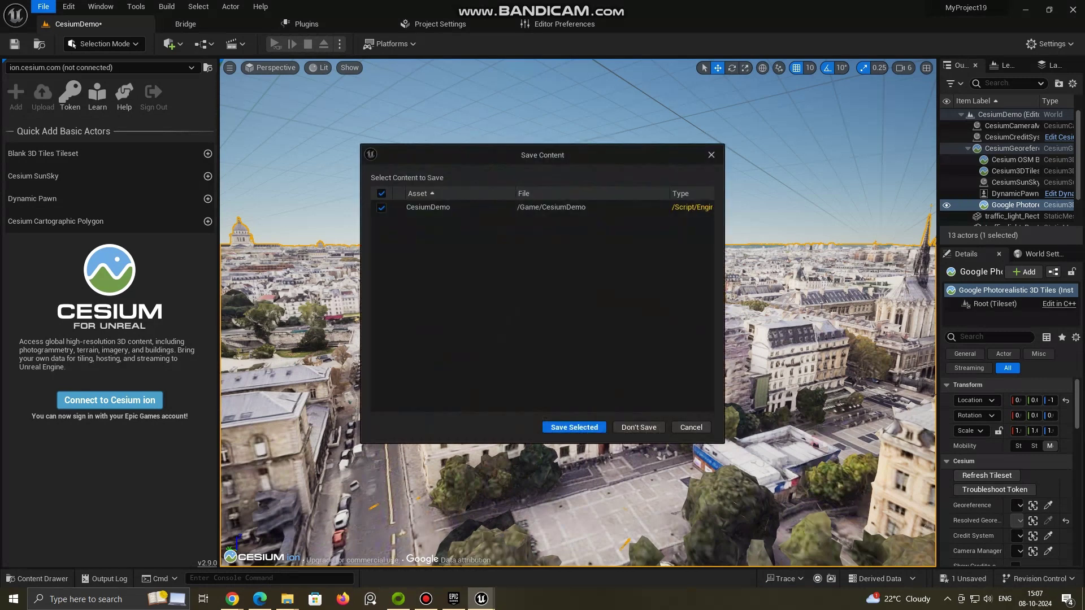
pyautogui.click(574, 427)
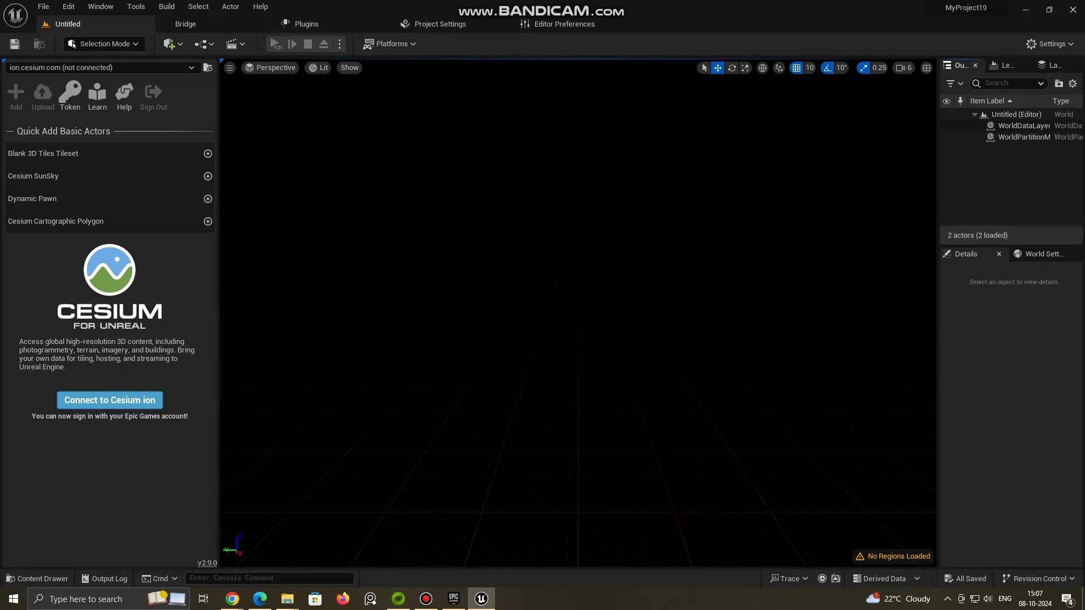
# Connect the Cesium panel to a Cesium ion account
pyautogui.click(109, 401)
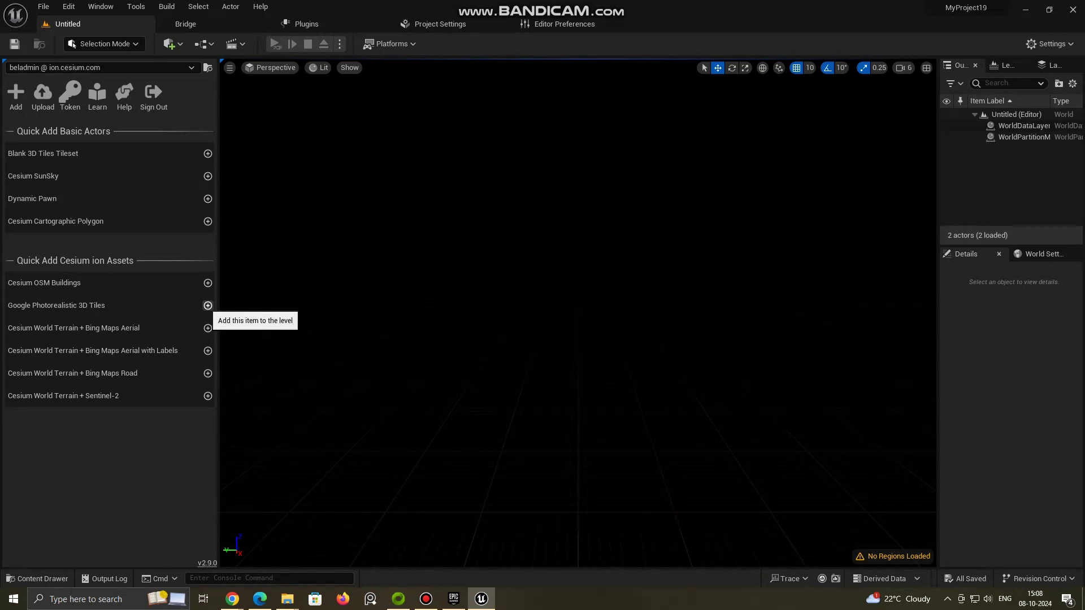
# Add Google Photorealistic 3D Tiles to the level and look around the streamed desert terrain
pyautogui.click(207, 305)
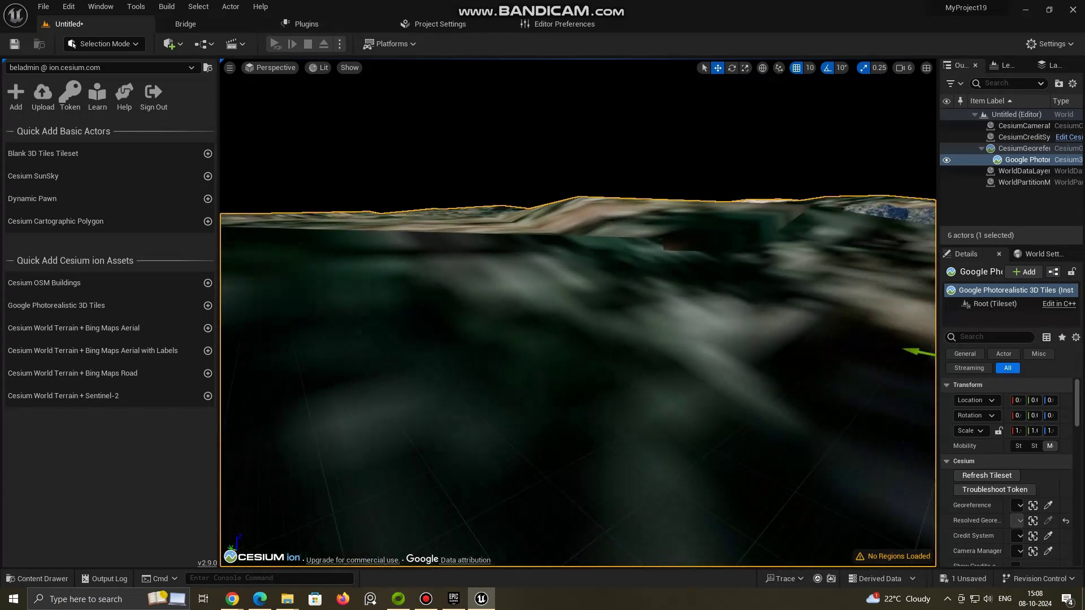
pyautogui.moveTo(577, 339); pyautogui.dragTo(509, 348, button='right')
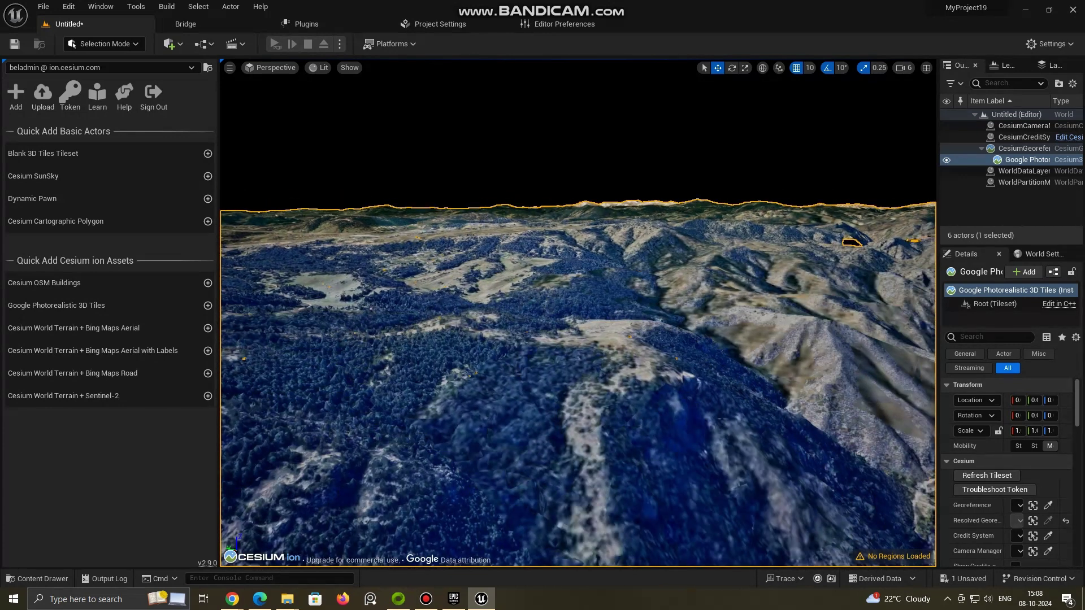
pyautogui.moveTo(576, 314)
pyautogui.mouseDown(button='right')
pyautogui.moveTo(576, 340)
pyautogui.moveTo(542, 339)
pyautogui.mouseUp(button='right')
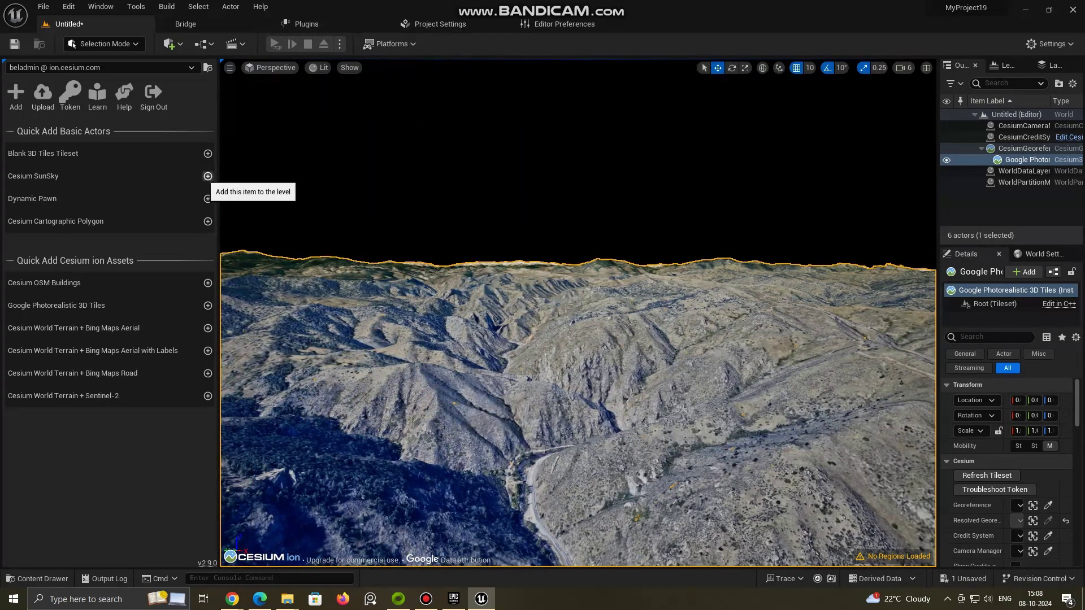
# Add a Cesium SunSky, then fly along the valley past the mountainside to the town
pyautogui.click(208, 175)
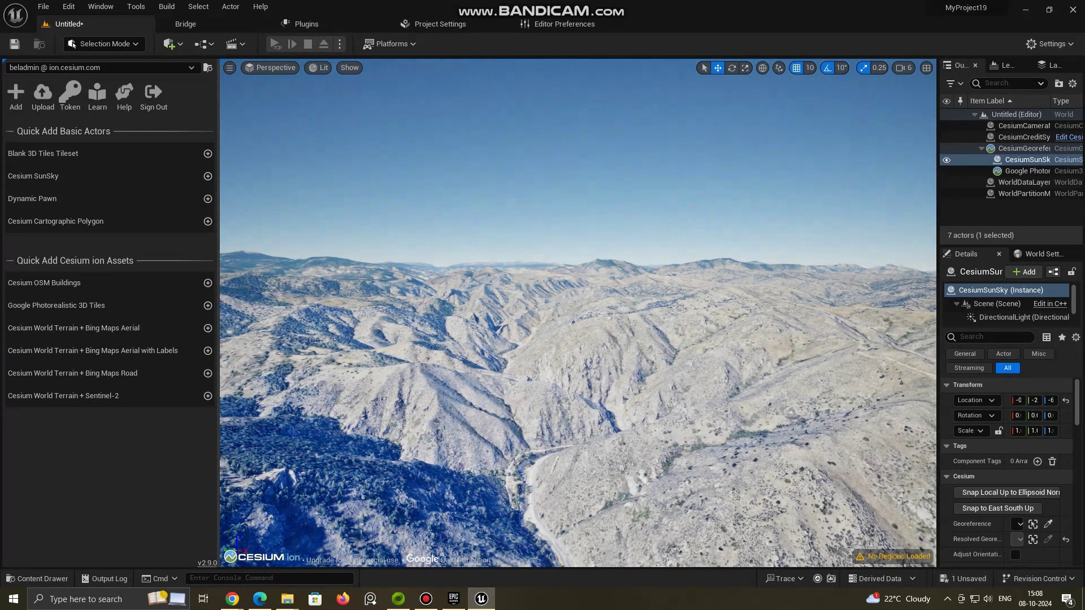
pyautogui.moveTo(576, 254); pyautogui.dragTo(576, 356, button='right')
pyautogui.scroll(3, 576, 314)
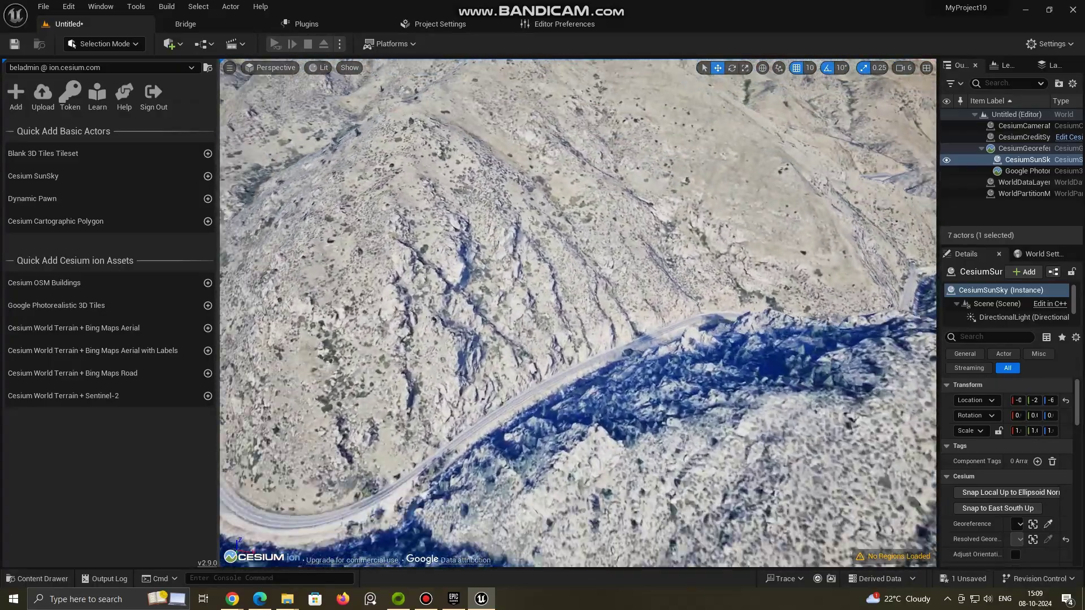
pyautogui.moveTo(576, 356); pyautogui.dragTo(576, 170, button='right')
pyautogui.moveTo(577, 255)
pyautogui.mouseDown(button='right')
pyautogui.moveTo(551, 279)
pyautogui.moveTo(568, 293)
pyautogui.mouseUp(button='right')
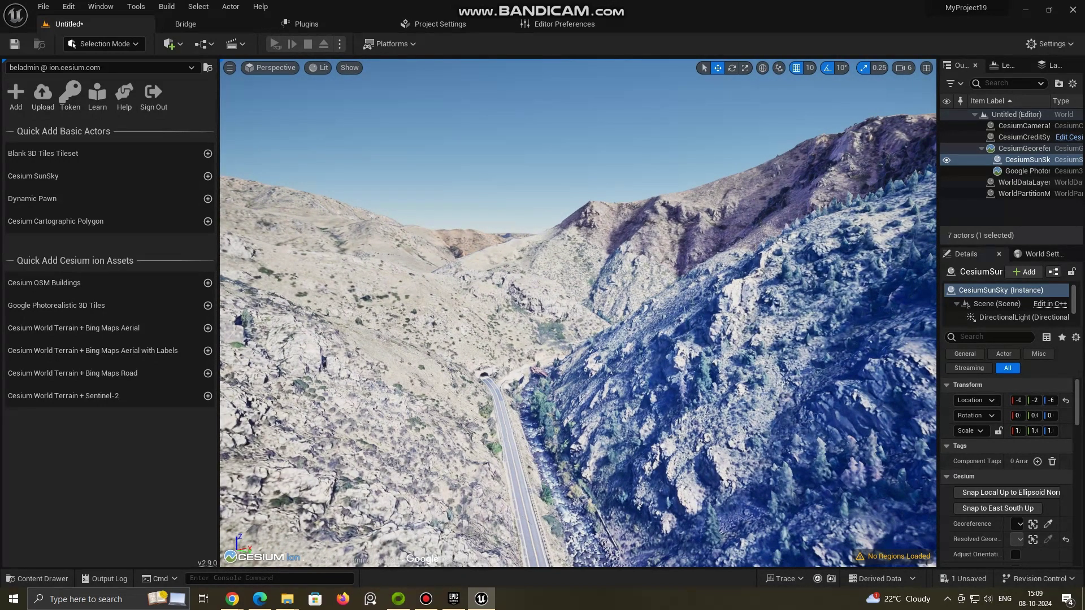
pyautogui.moveTo(577, 314)
pyautogui.mouseDown(button='right')
pyautogui.moveTo(576, 351)
pyautogui.moveTo(577, 305)
pyautogui.moveTo(576, 334)
pyautogui.mouseUp(button='right')
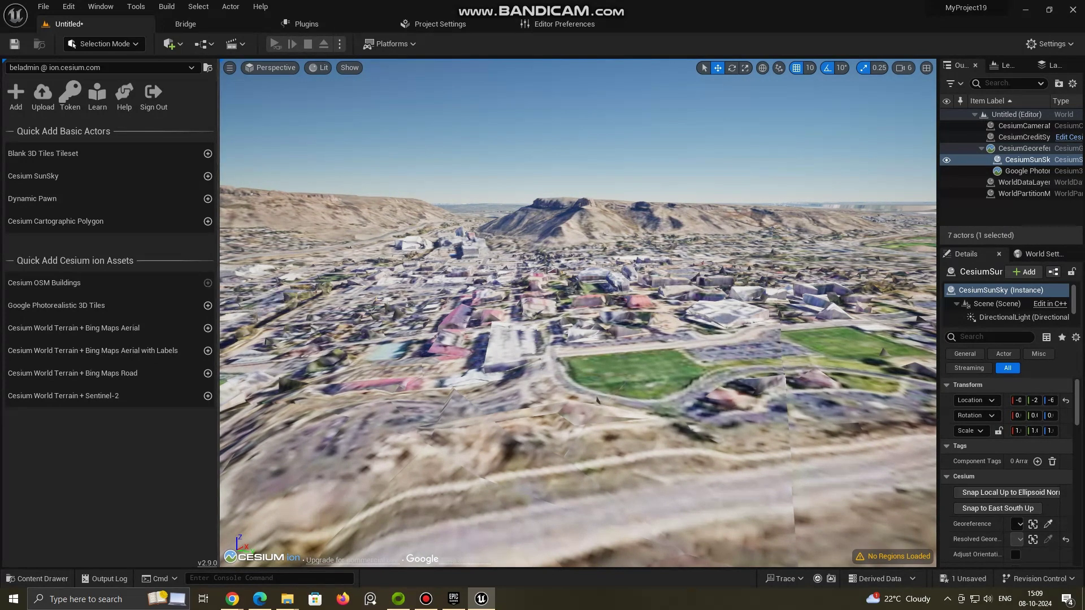
pyautogui.moveTo(576, 335)
pyautogui.mouseDown(button='right')
pyautogui.moveTo(576, 377)
pyautogui.moveTo(610, 389)
pyautogui.moveTo(550, 400)
pyautogui.mouseUp(button='right')
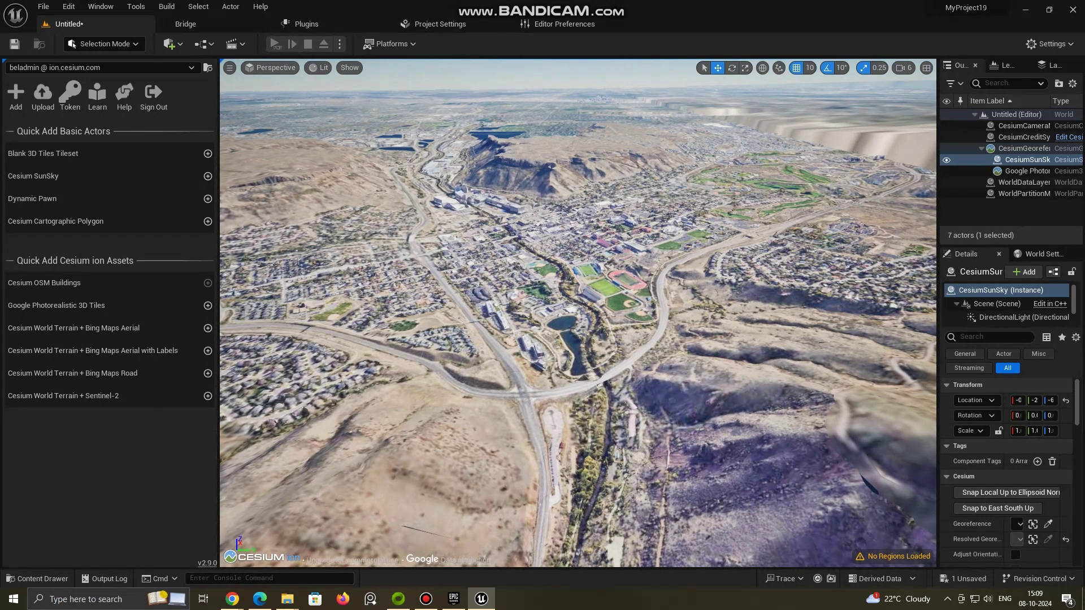
# Select Google Photorealistic 3D Tiles and drag the splitter left to widen the outliner and details panels
pyautogui.click(1026, 170)
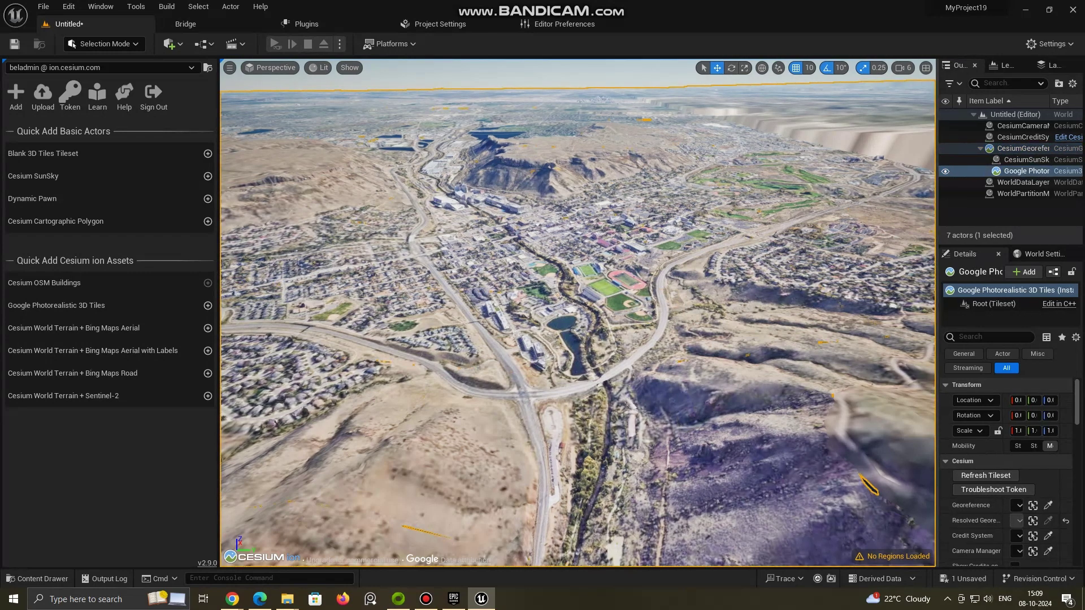
pyautogui.moveTo(937, 382); pyautogui.dragTo(705, 382)
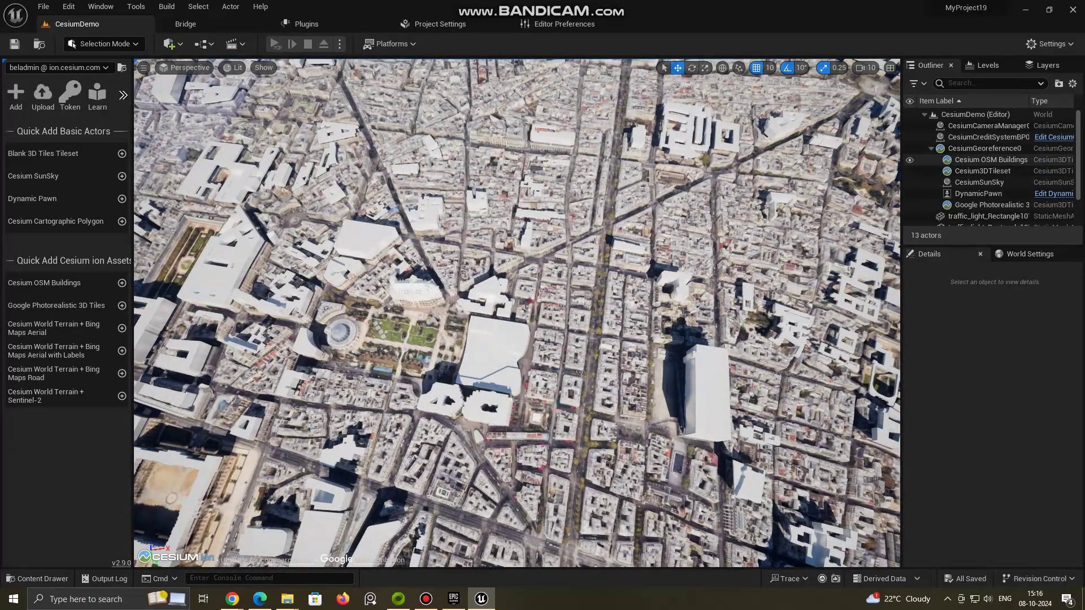
# Toggle off visibility of Cesium OSM Buildings in the Outliner
pyautogui.click(909, 160)
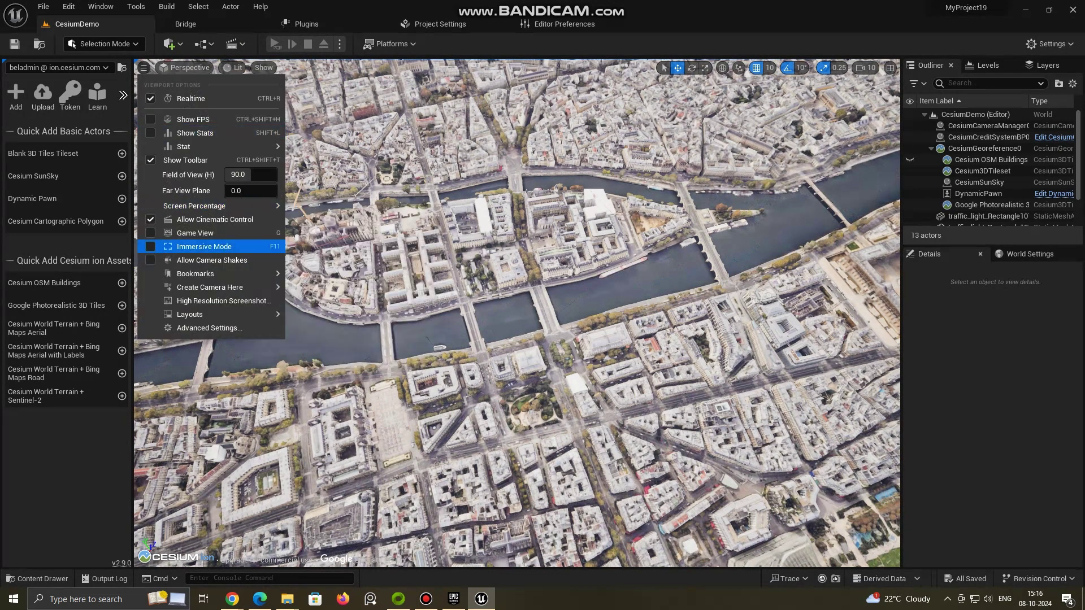
# Capture a High Resolution Screenshot of the overhead Paris view and dismiss the dialog
pyautogui.click(229, 335)
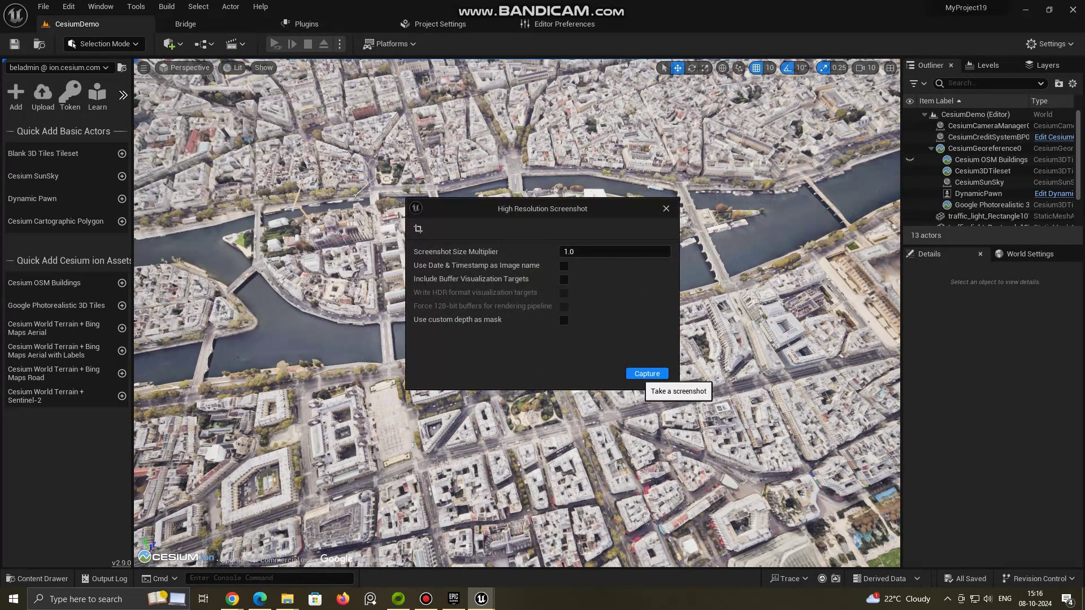
pyautogui.click(647, 374)
pyautogui.press('Escape')
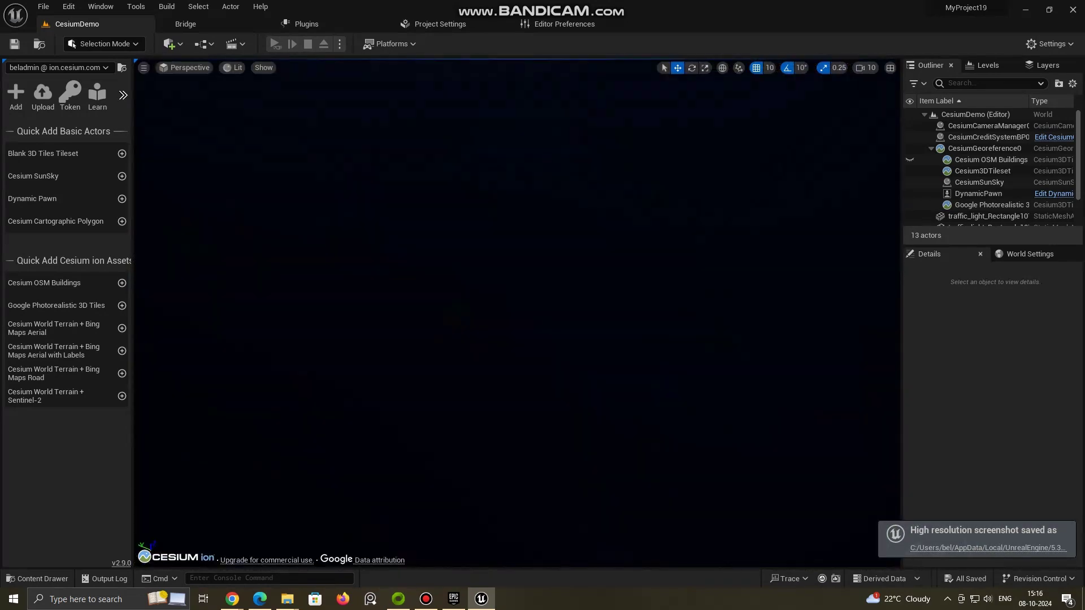
pyautogui.scroll(-1, 518, 314)
# Fly the camera down onto the bridge crosswalk, then pull back right toward the obelisk
pyautogui.press('w')
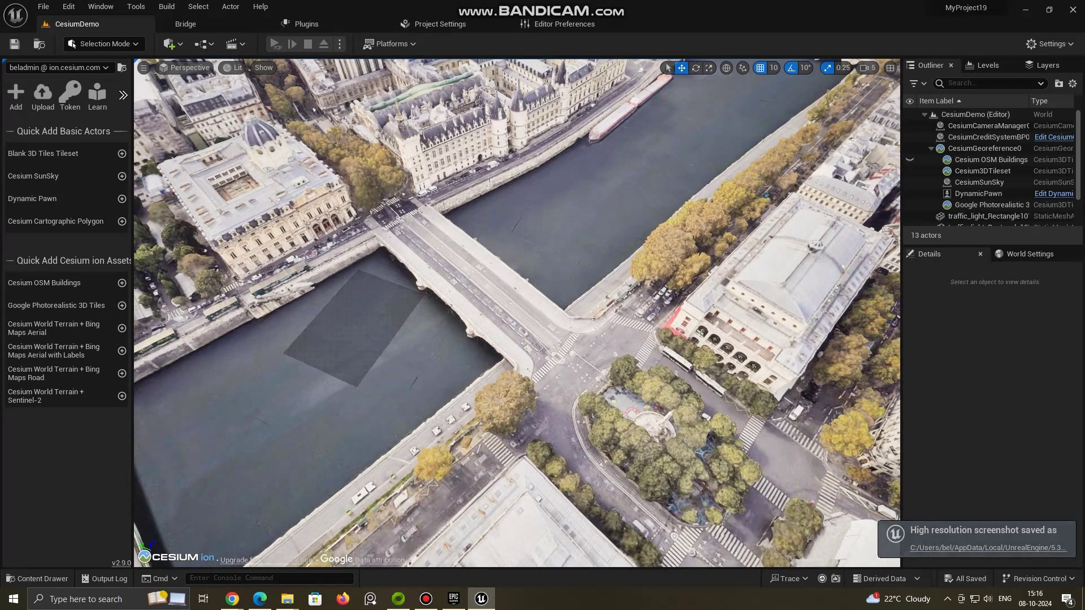
pyautogui.scroll(-1, 517, 314)
pyautogui.press('w')
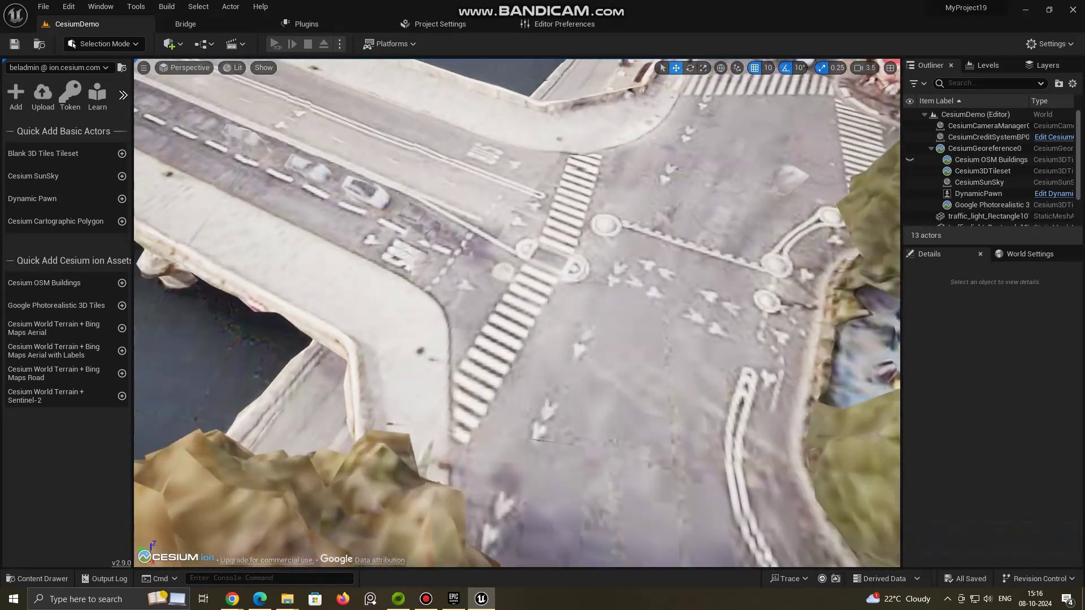
pyautogui.press('s')
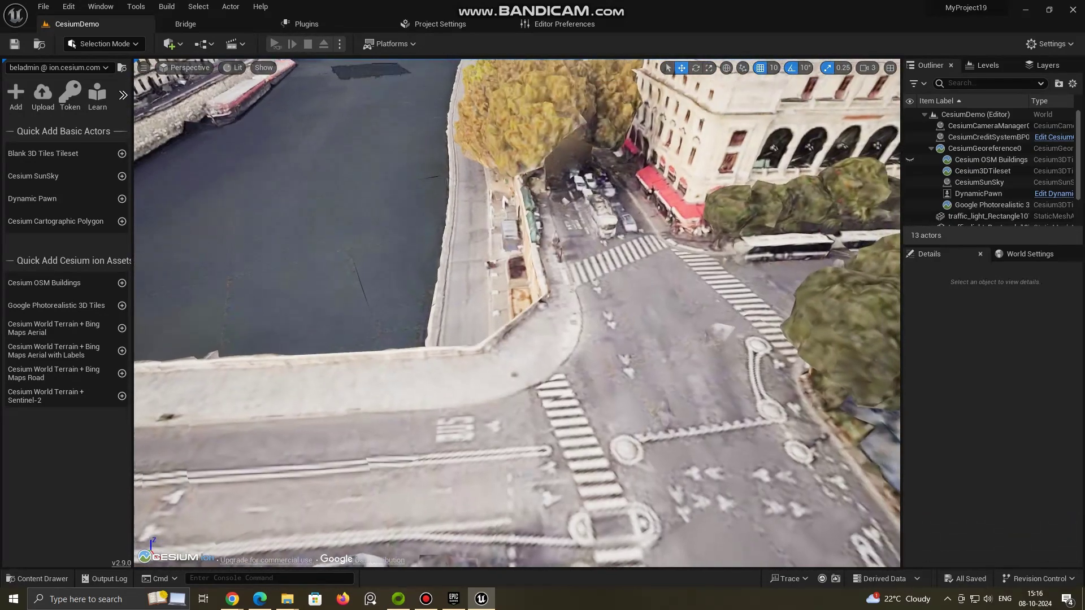
pyautogui.press('w')
pyautogui.scroll(-1, 518, 314)
pyautogui.press('s')
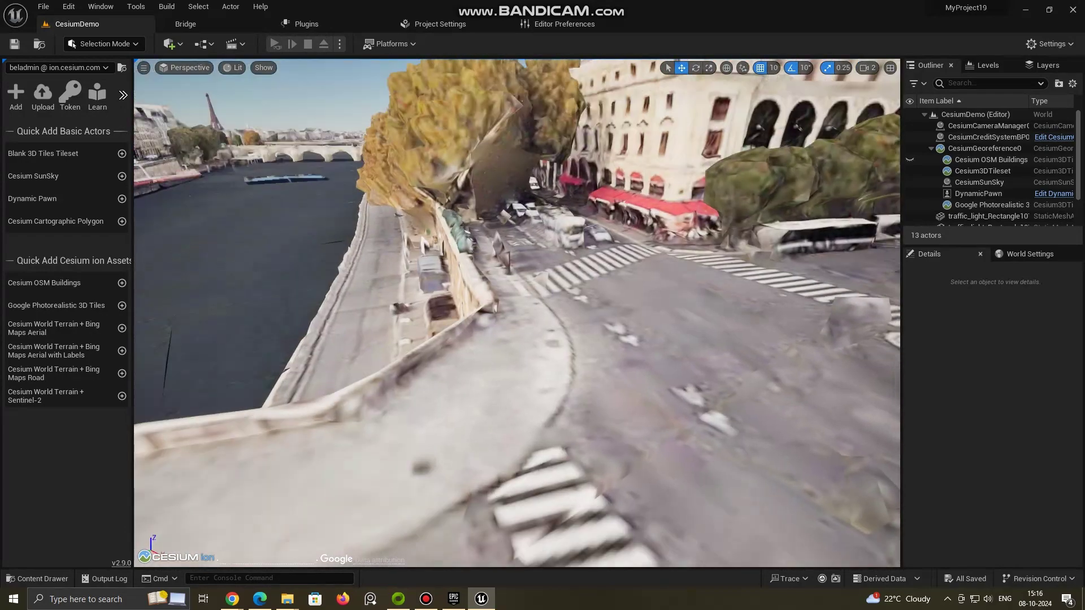
pyautogui.press('d')
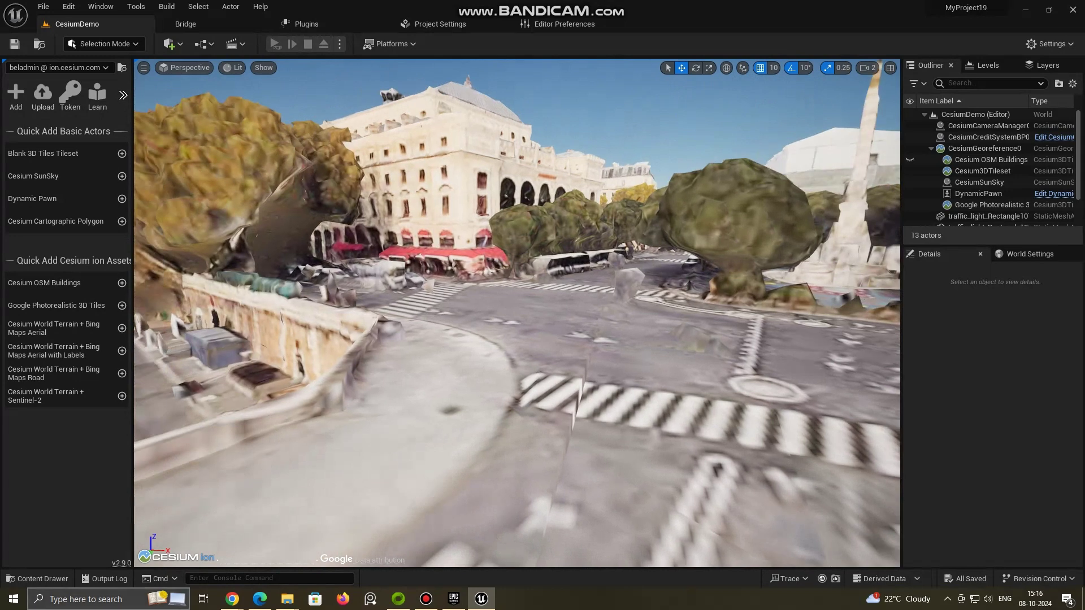
# Drag the traffic_light mesh from the Content Drawer onto the street corner by the crosswalk
pyautogui.click(35, 579)
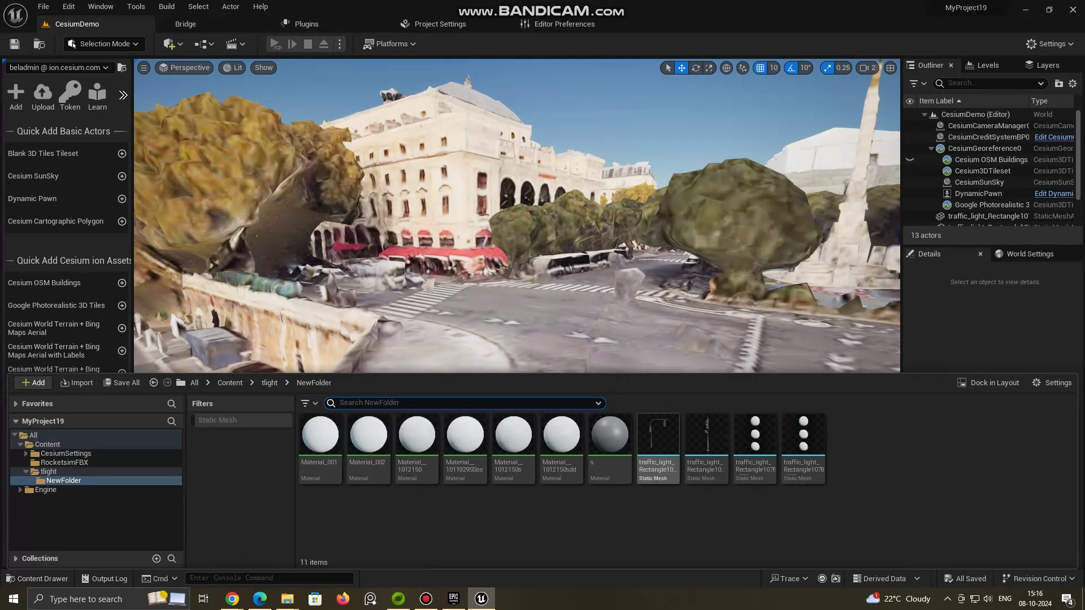
pyautogui.moveTo(562, 396); pyautogui.dragTo(492, 355)
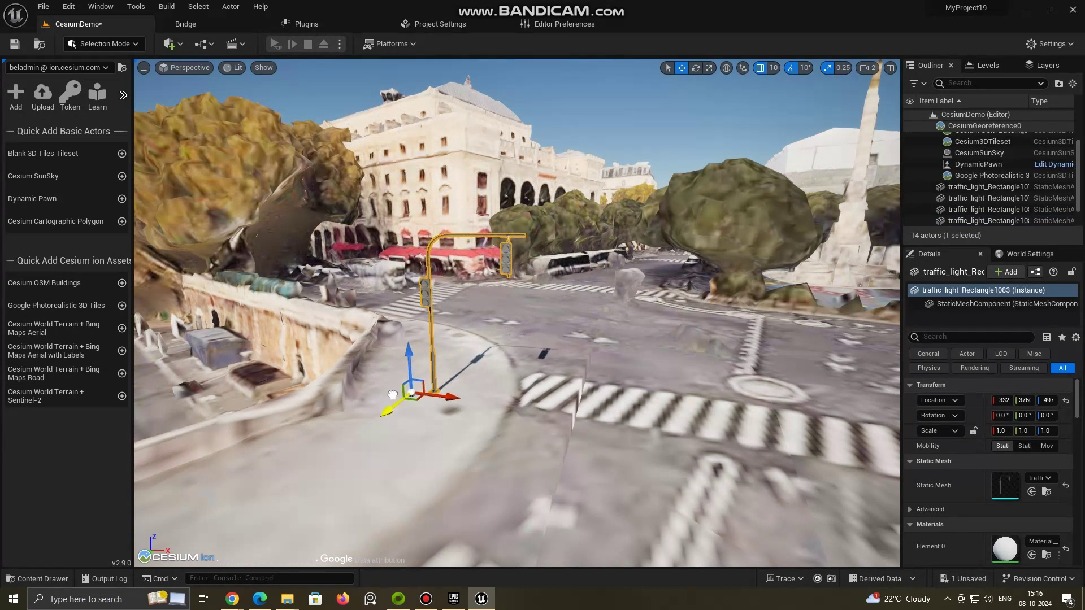
# Select the Google Photorealistic 3D Tiles actor and rise above the square looking down
pyautogui.click(509, 408)
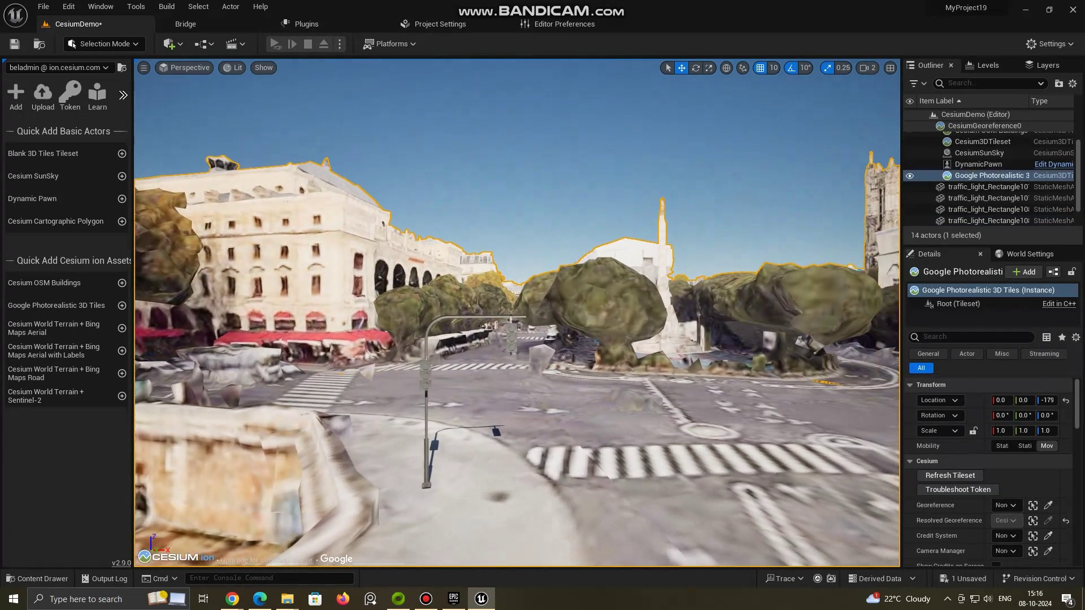
pyautogui.moveTo(508, 407)
pyautogui.mouseDown(button='right')
pyautogui.moveTo(508, 440)
pyautogui.moveTo(474, 406)
pyautogui.mouseUp(button='right')
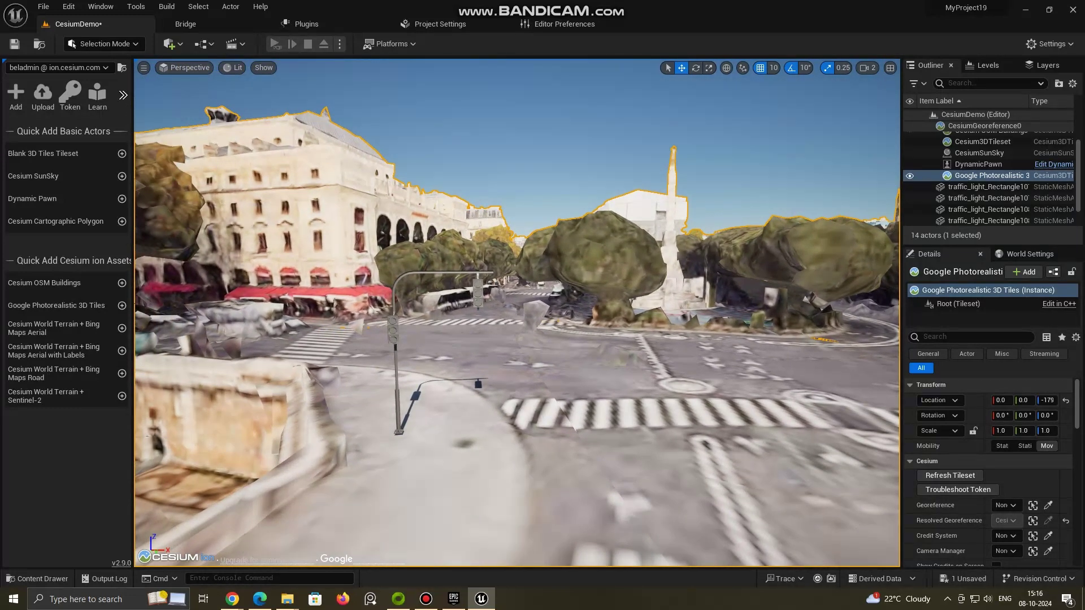
pyautogui.moveTo(509, 339); pyautogui.dragTo(508, 501, button='right')
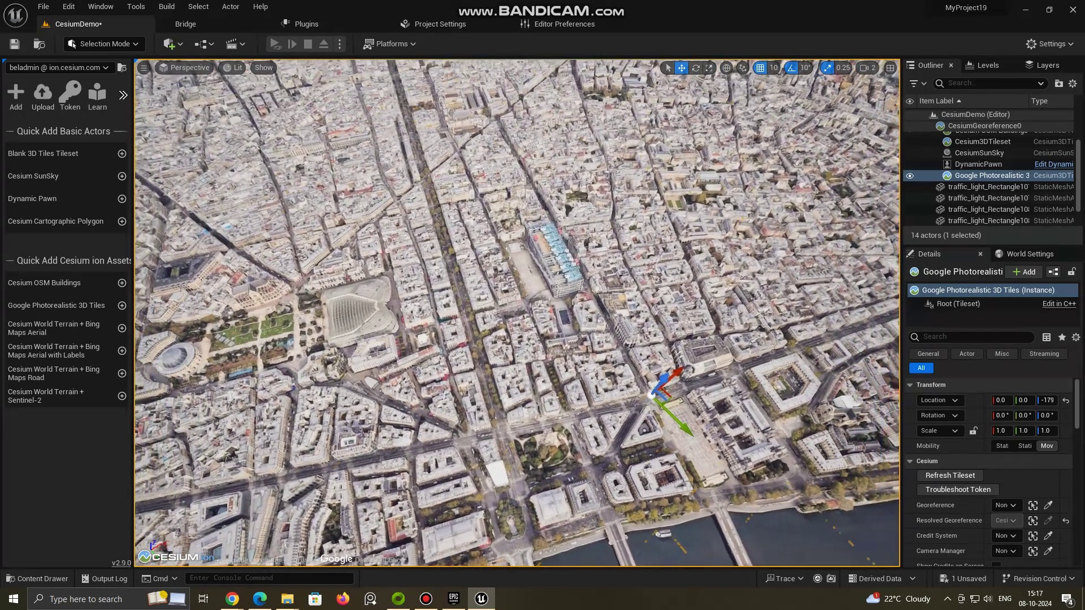
# Pan the view across the tree-lined town with the Output Log open below
pyautogui.moveTo(509, 339)
pyautogui.mouseDown(button='right')
pyautogui.moveTo(498, 305)
pyautogui.moveTo(507, 334)
pyautogui.moveTo(501, 319)
pyautogui.mouseUp(button='right')
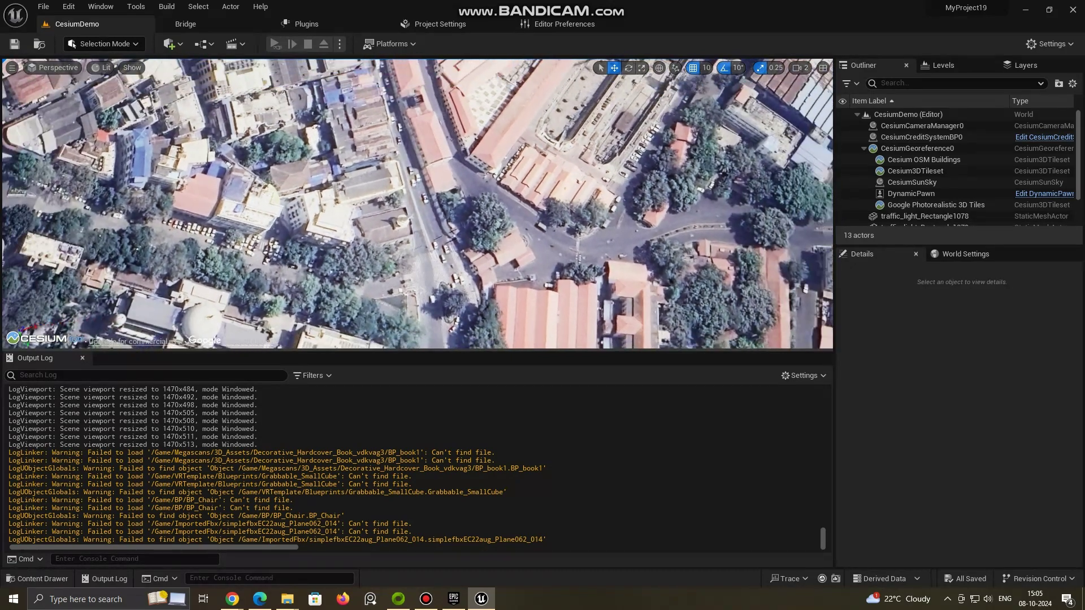
# Close the Output Log drawer and tilt the camera up to the coastal horizon
pyautogui.click(768, 424)
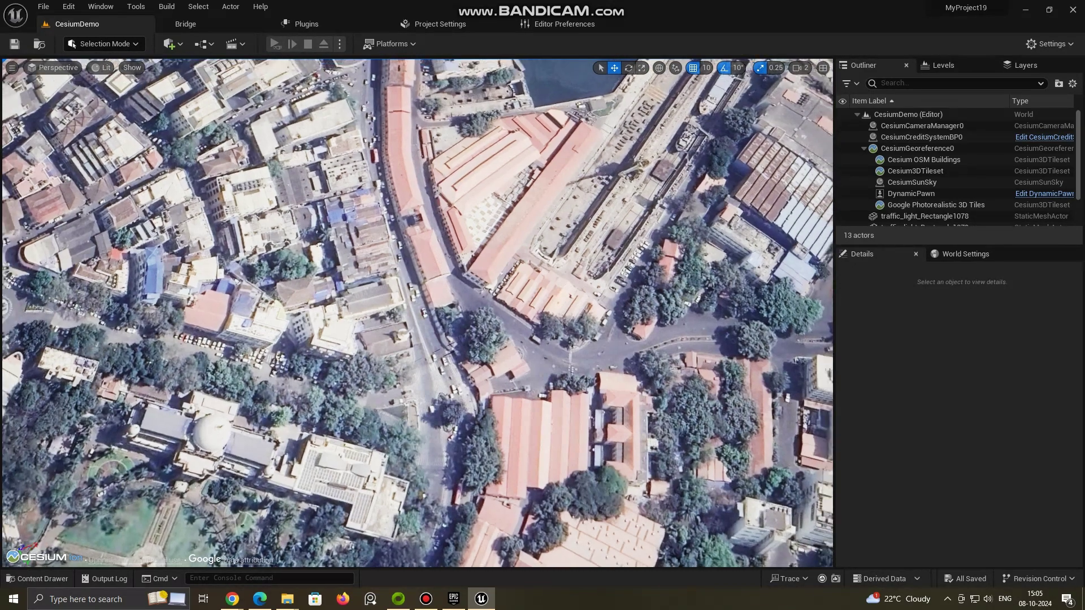
pyautogui.scroll(2, 767, 424)
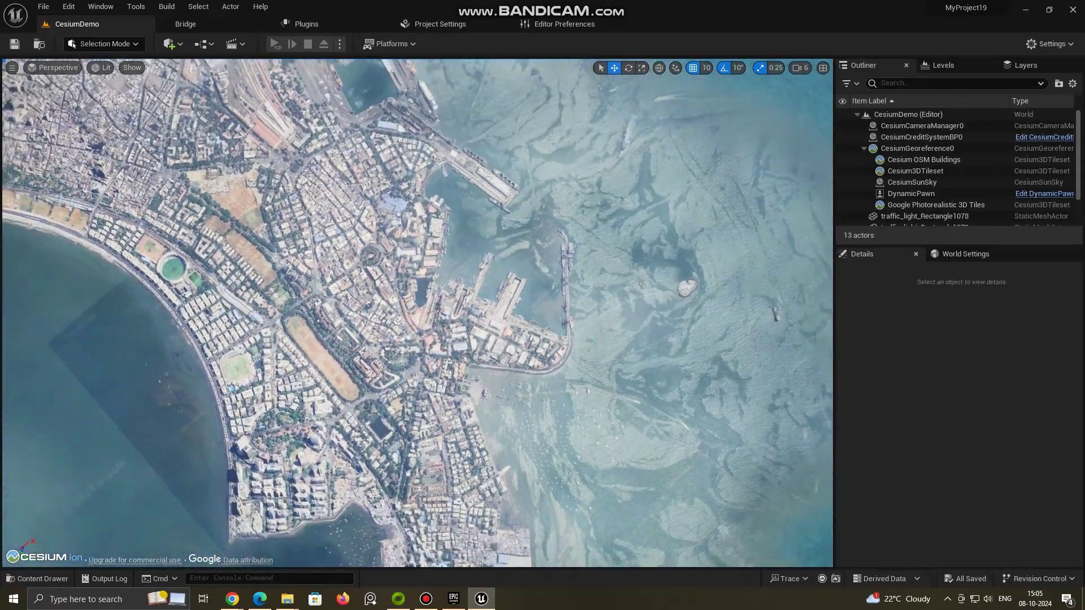
pyautogui.moveTo(767, 425); pyautogui.dragTo(766, 373, button='right')
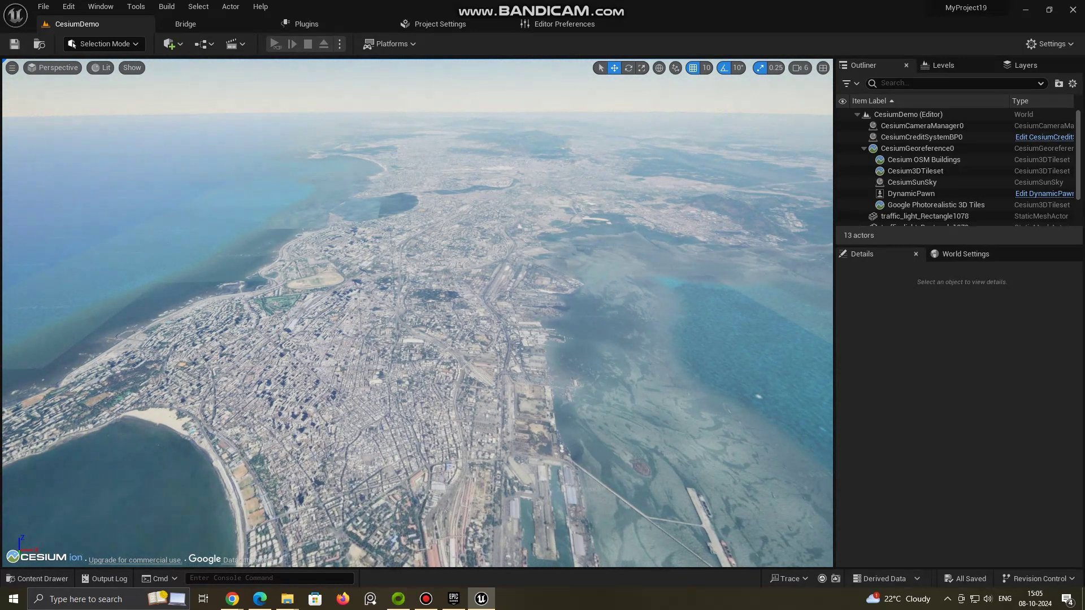
# Select CesiumGeoreference0 in the Outliner to show its origin, after checking Paris coordinates in the browser
pyautogui.click(924, 159)
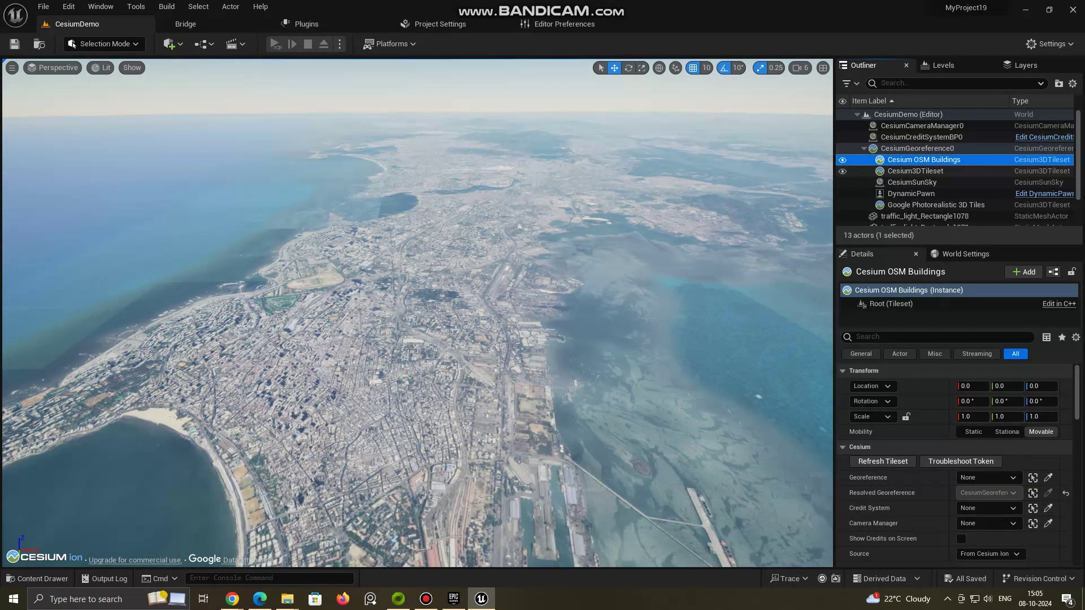
pyautogui.click(915, 149)
pyautogui.click(916, 170)
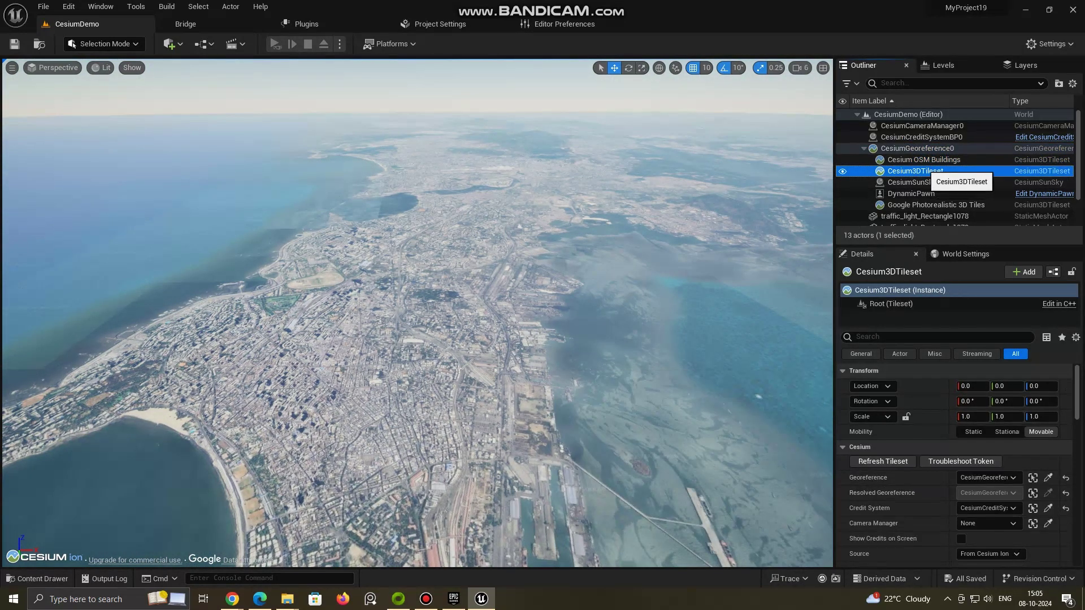
pyautogui.click(231, 598)
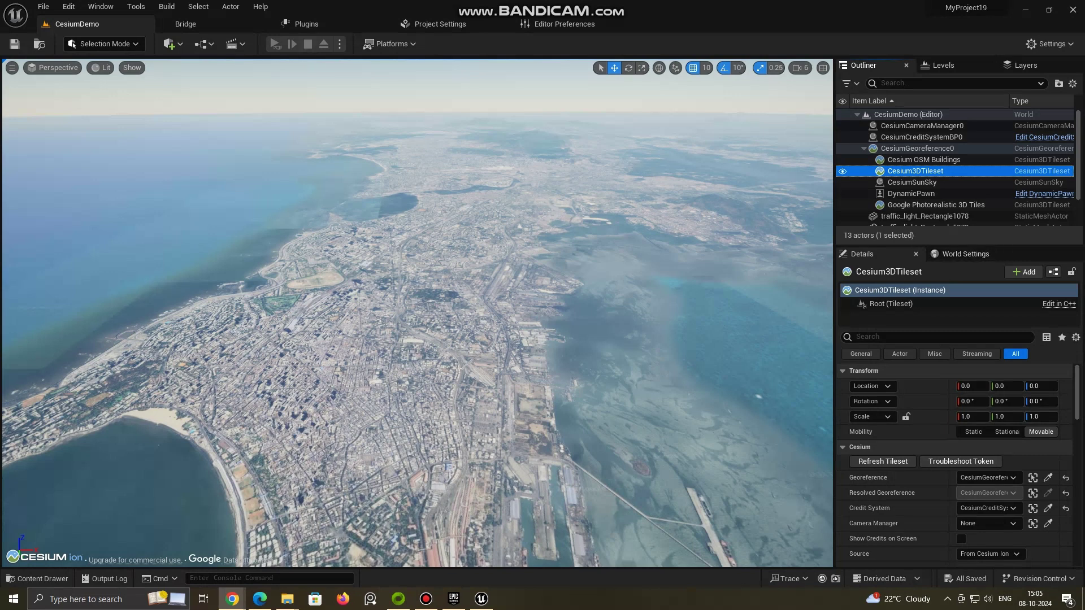
pyautogui.click(917, 148)
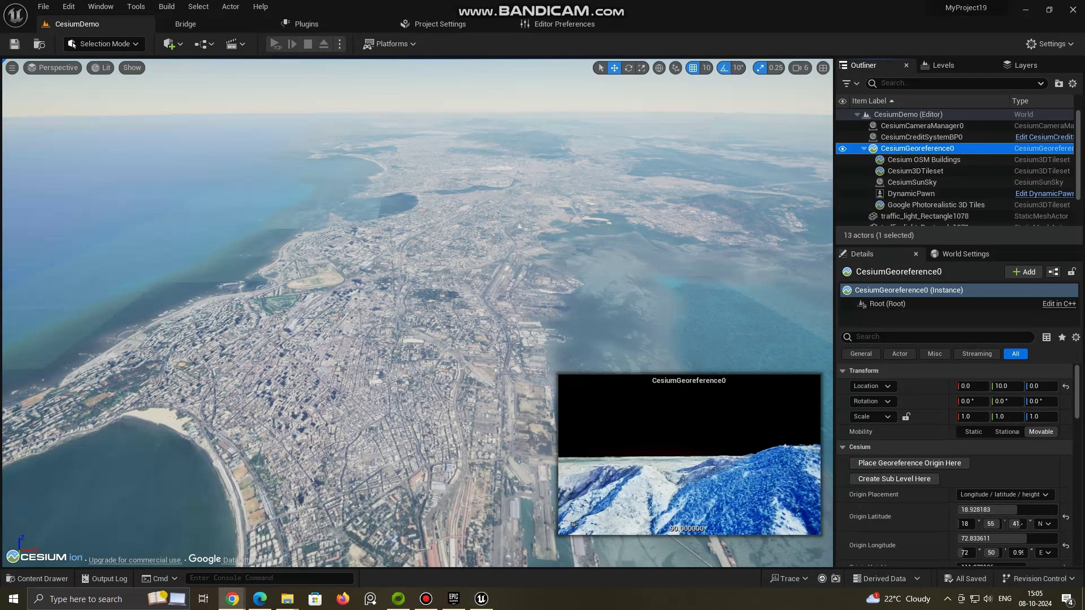
pyautogui.click(232, 598)
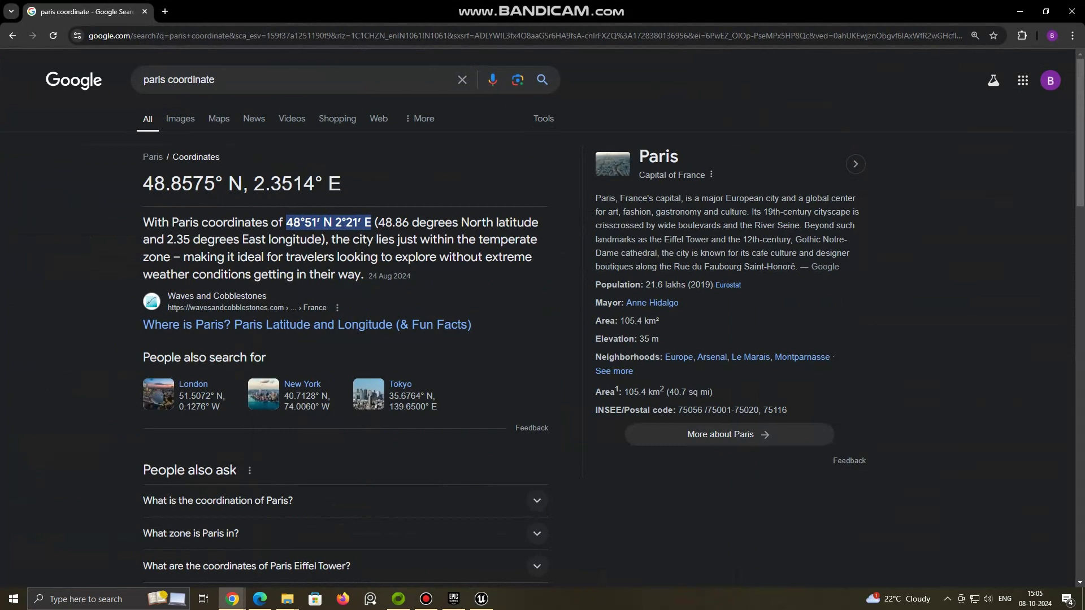
pyautogui.hotkey('alt', 'Tab')
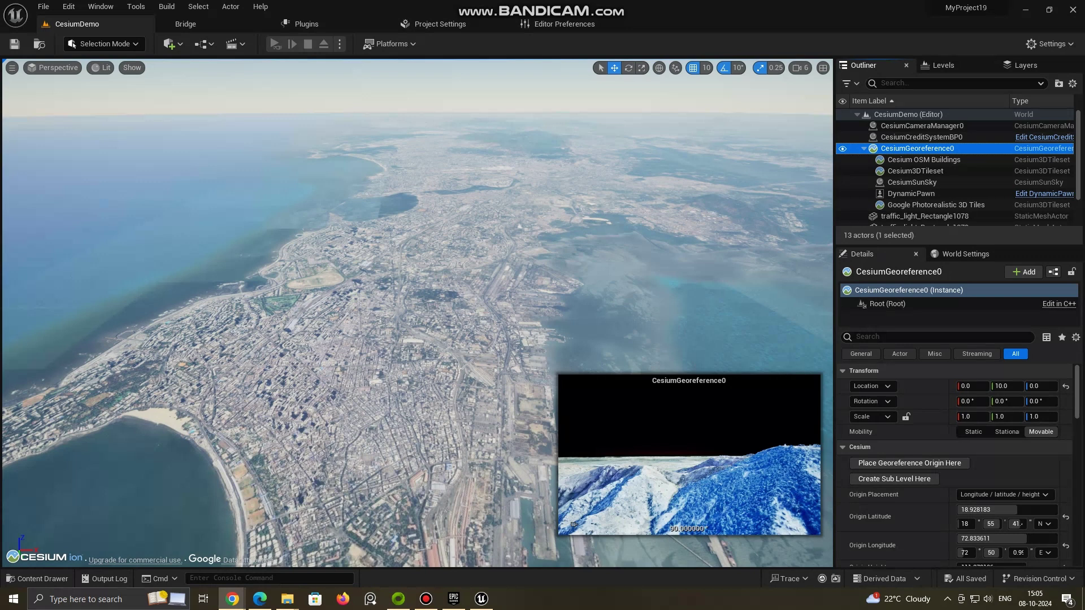
# Enter Origin Latitude 48.8575 and Origin Longitude 2.3514 in the CesiumGeoreference0 Details
pyautogui.click(987, 509)
pyautogui.write('48.8575')
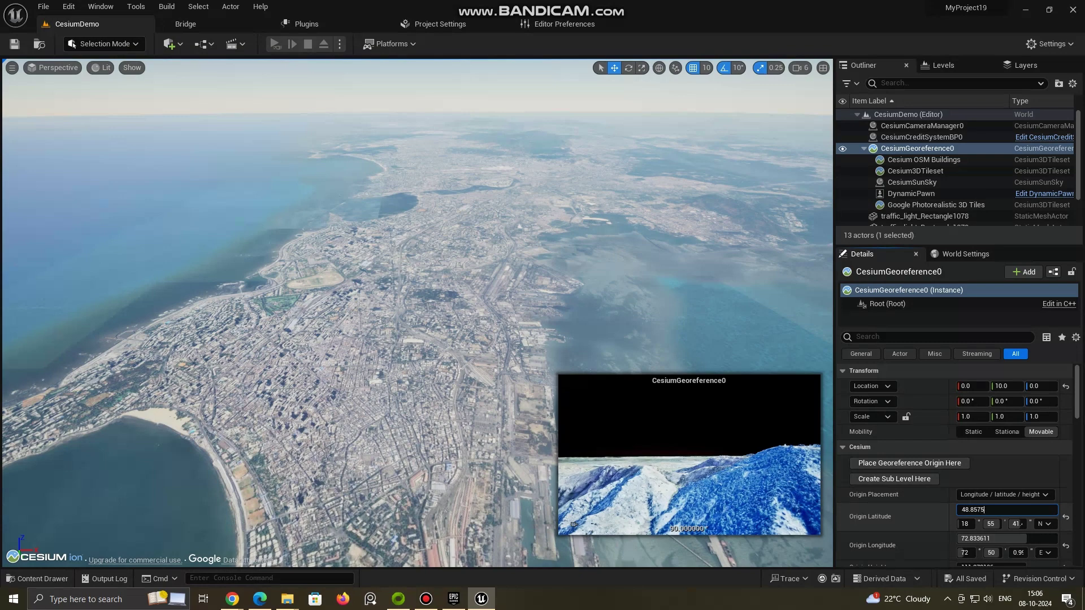
pyautogui.press('Return')
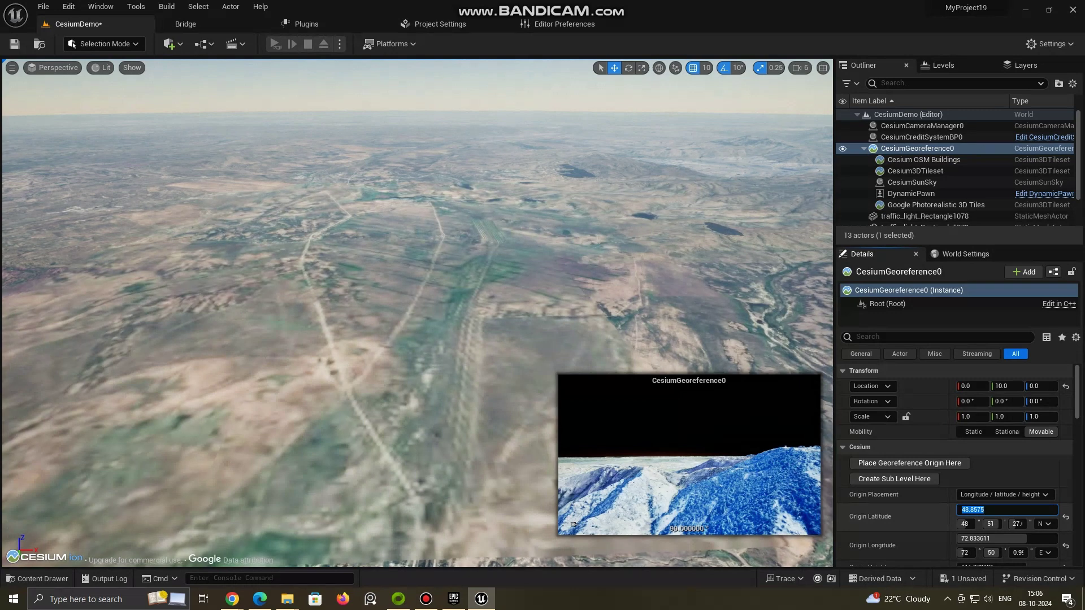
pyautogui.press('Tab')
pyautogui.write('2.3514')
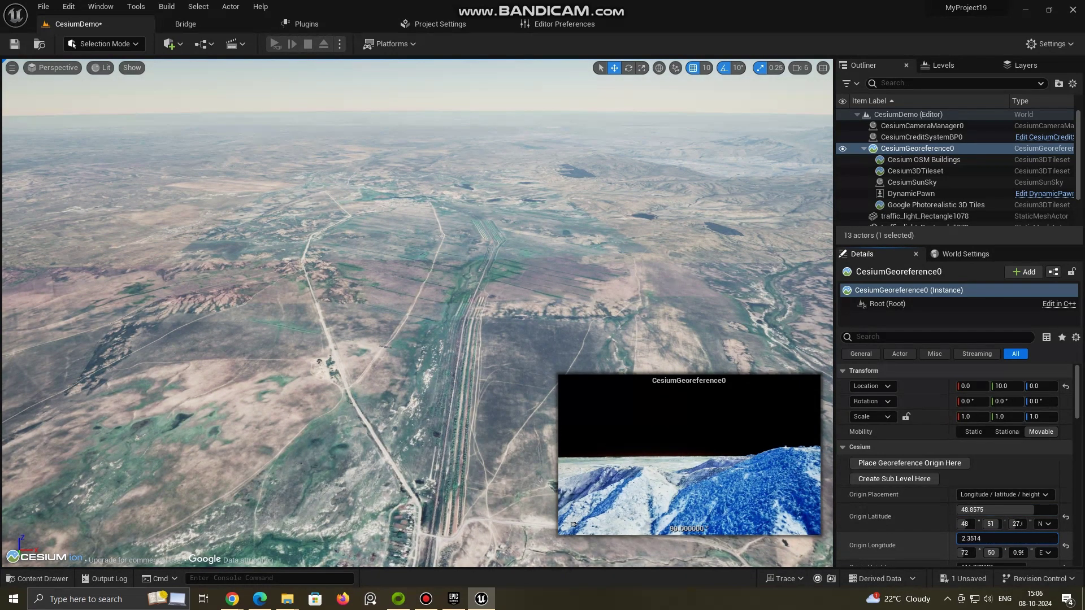
pyautogui.press('Return')
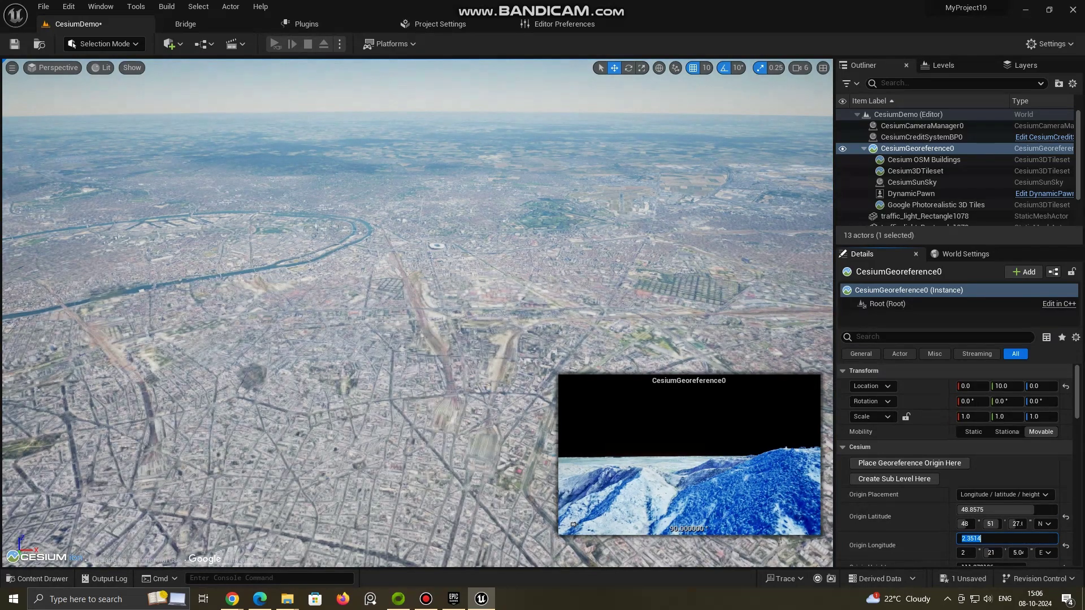
# Fly low over central Paris toward the Seine and widen the viewport by narrowing the side panels
pyautogui.moveTo(415, 313); pyautogui.dragTo(416, 339, button='right')
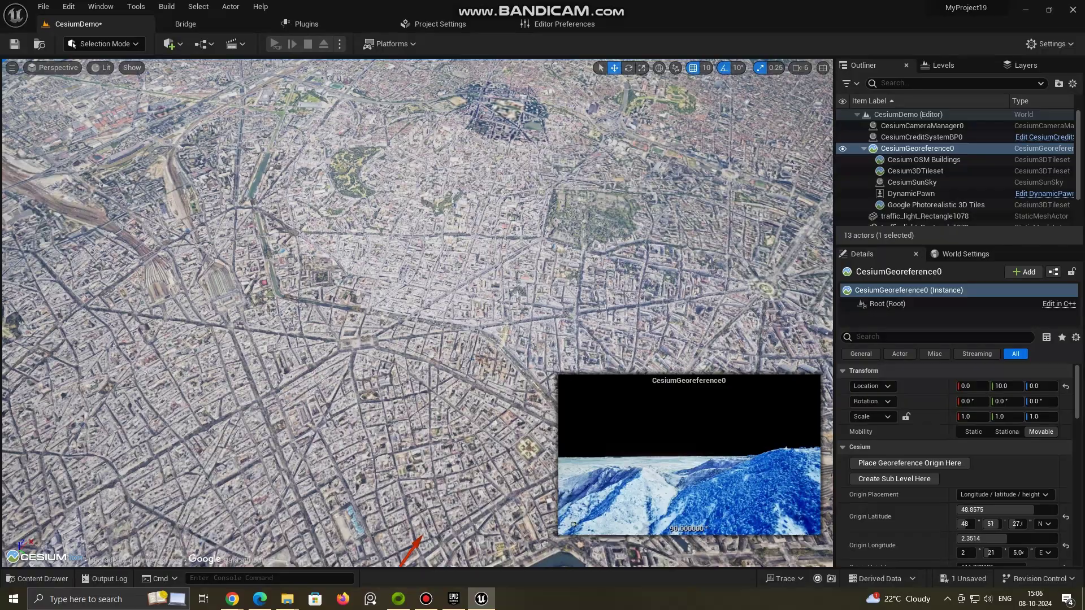
pyautogui.moveTo(416, 339)
pyautogui.mouseDown(button='right')
pyautogui.moveTo(415, 391)
pyautogui.moveTo(416, 340)
pyautogui.mouseUp(button='right')
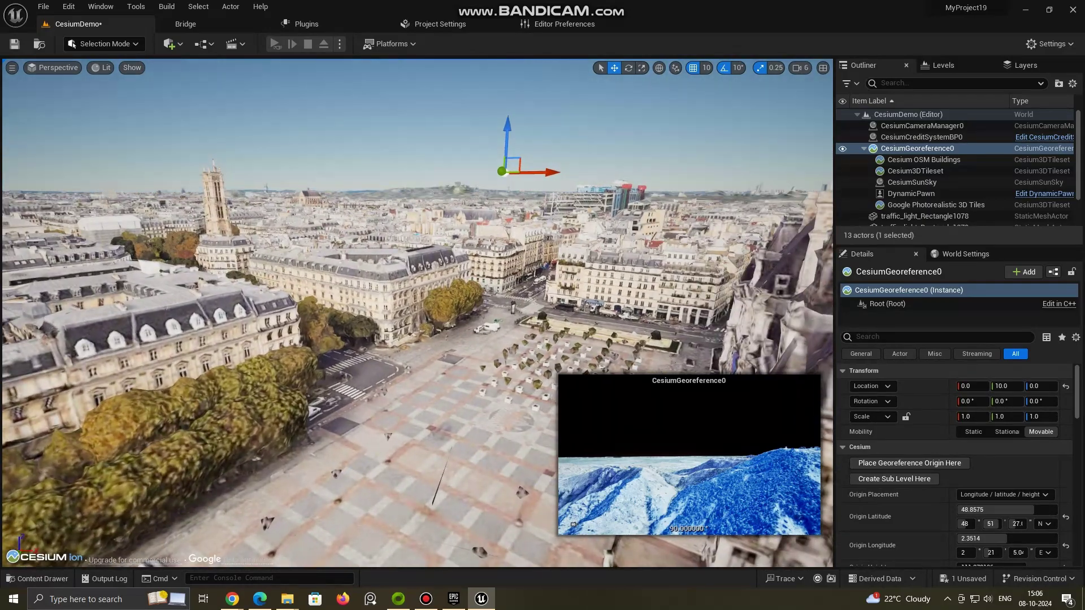
pyautogui.moveTo(415, 339); pyautogui.dragTo(415, 356, button='right')
pyautogui.moveTo(834, 305); pyautogui.dragTo(938, 305)
pyautogui.moveTo(415, 356); pyautogui.dragTo(441, 339, button='right')
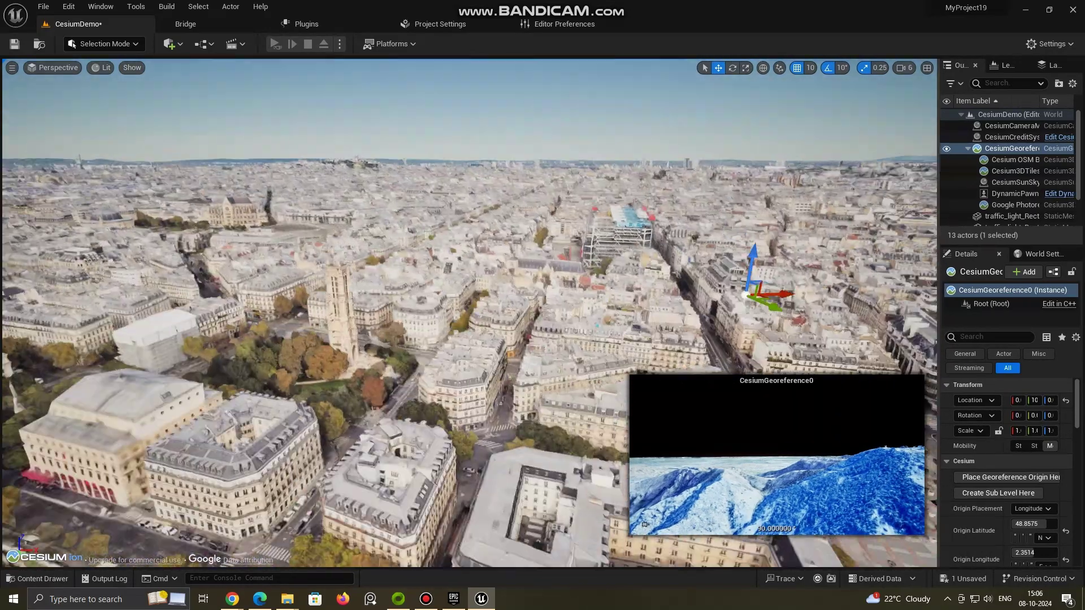